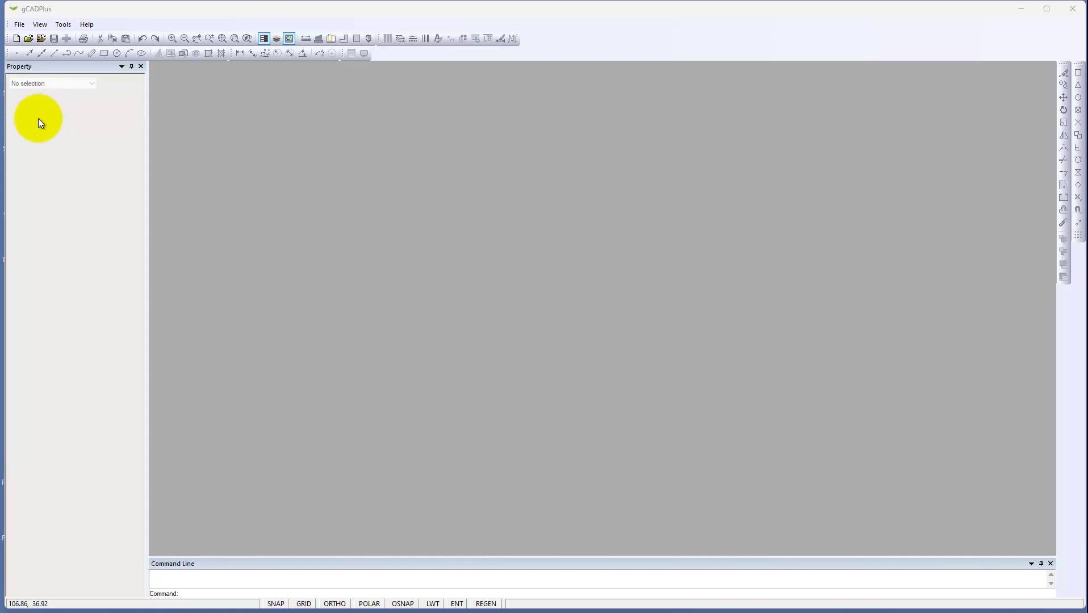
# Step: Start a new drawing so the Select Template Drawing list appears with Default.lcd highlighted
pyautogui.click(16, 40)
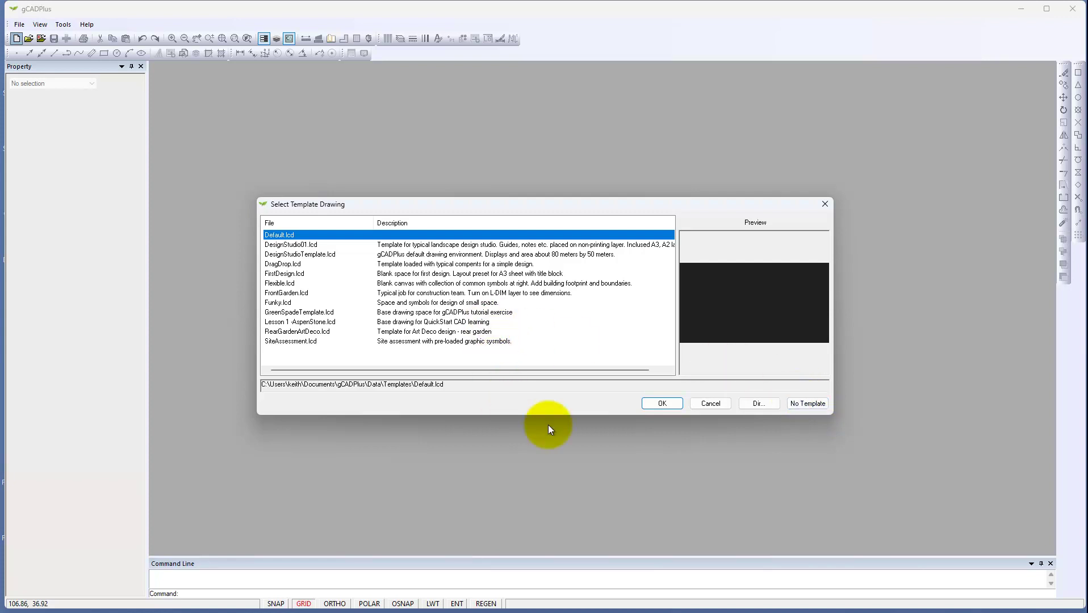
# Step: Create the new blank [noname] drawing from the Default.lcd template
pyautogui.click(666, 409)
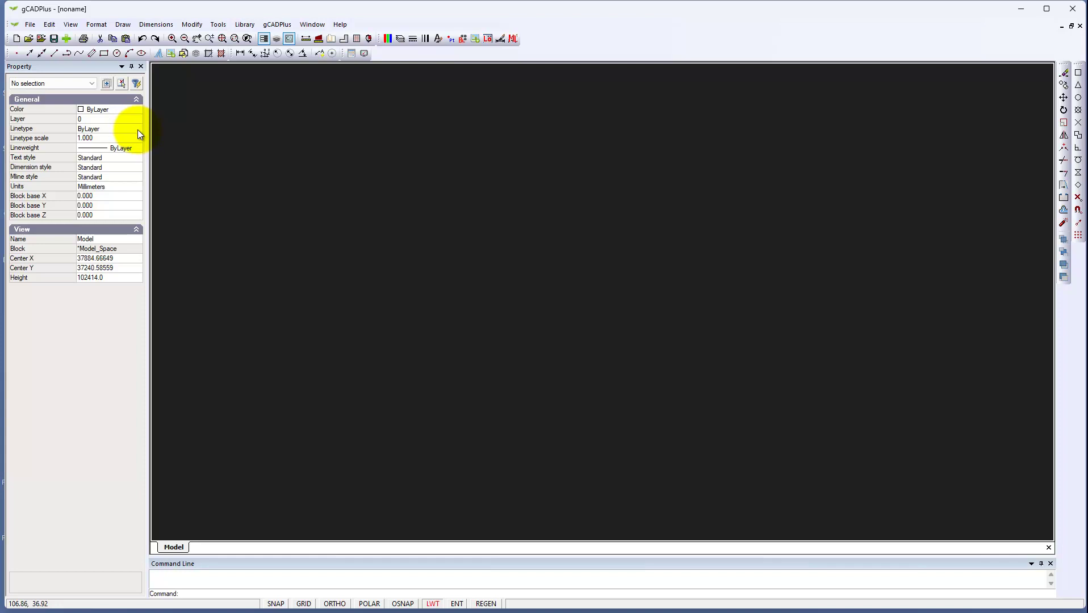
pyautogui.click(138, 130)
pyautogui.click(139, 130)
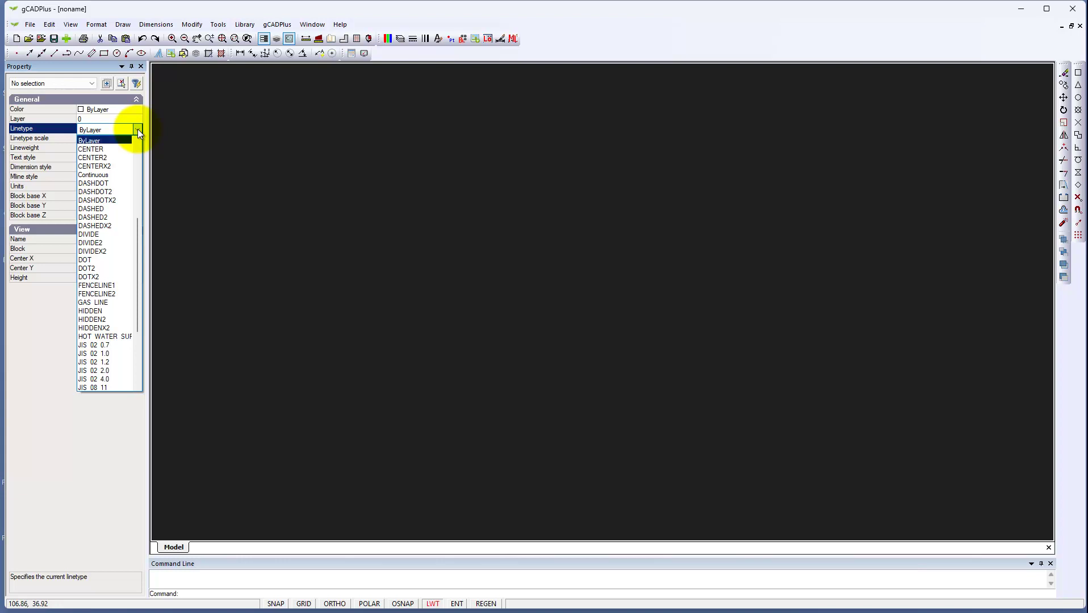
pyautogui.moveTo(138, 268); pyautogui.dragTo(158, 358)
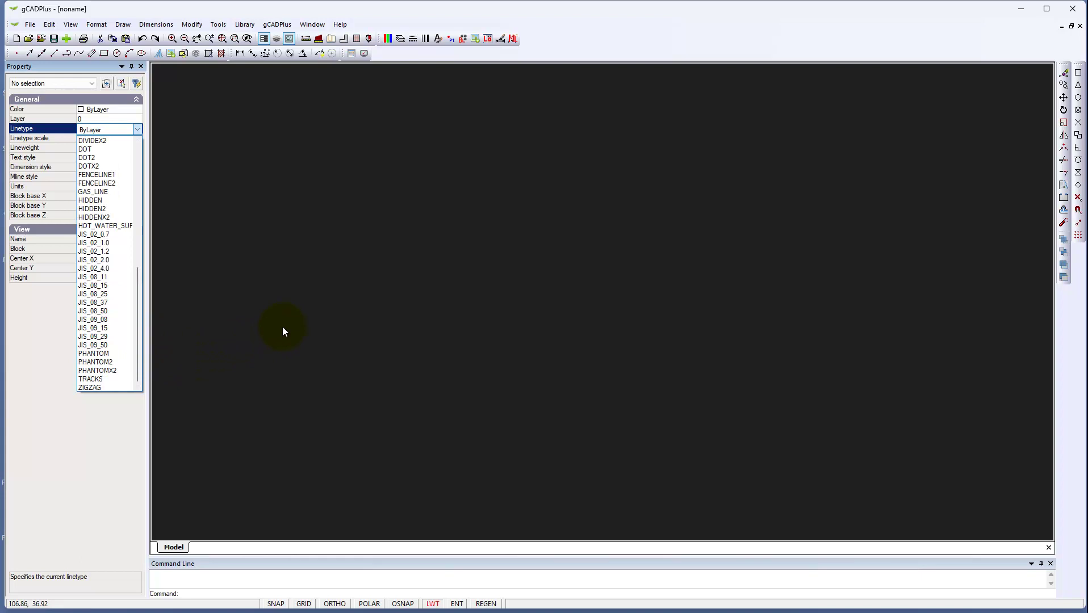
pyautogui.click(320, 305)
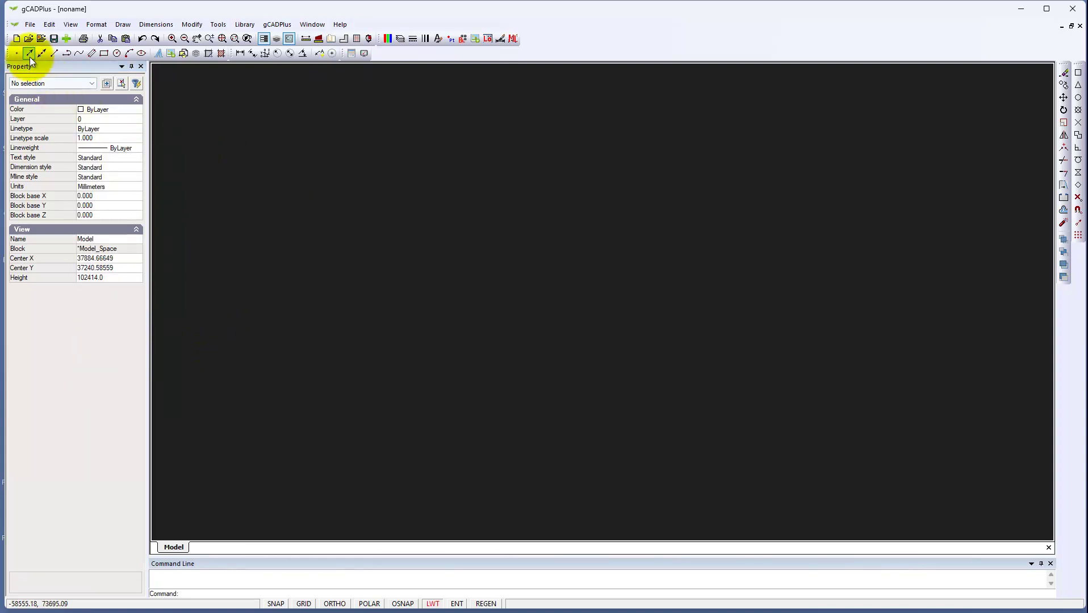
# Step: Import Power service line.dxf via gCADPlus DXF In and delete its PAPER_SPACE layout
pyautogui.click(31, 24)
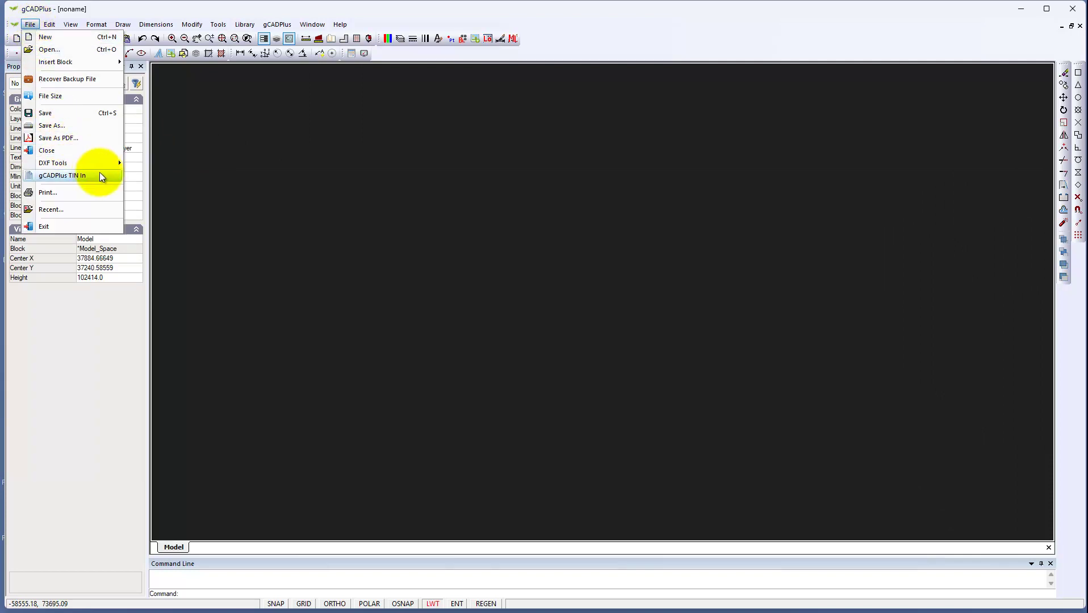
pyautogui.moveTo(120, 162)
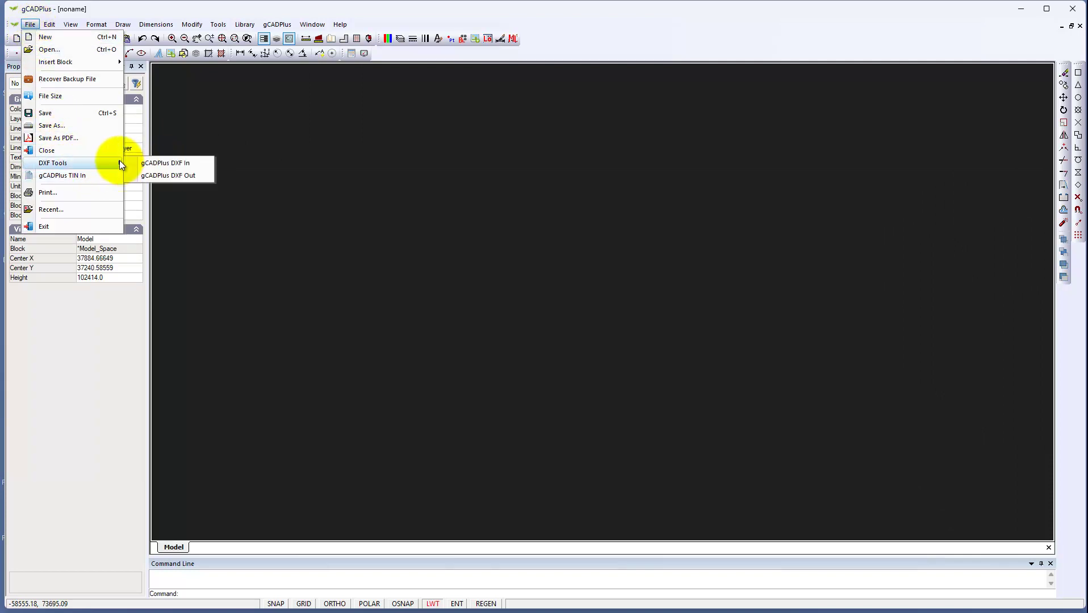
pyautogui.click(161, 163)
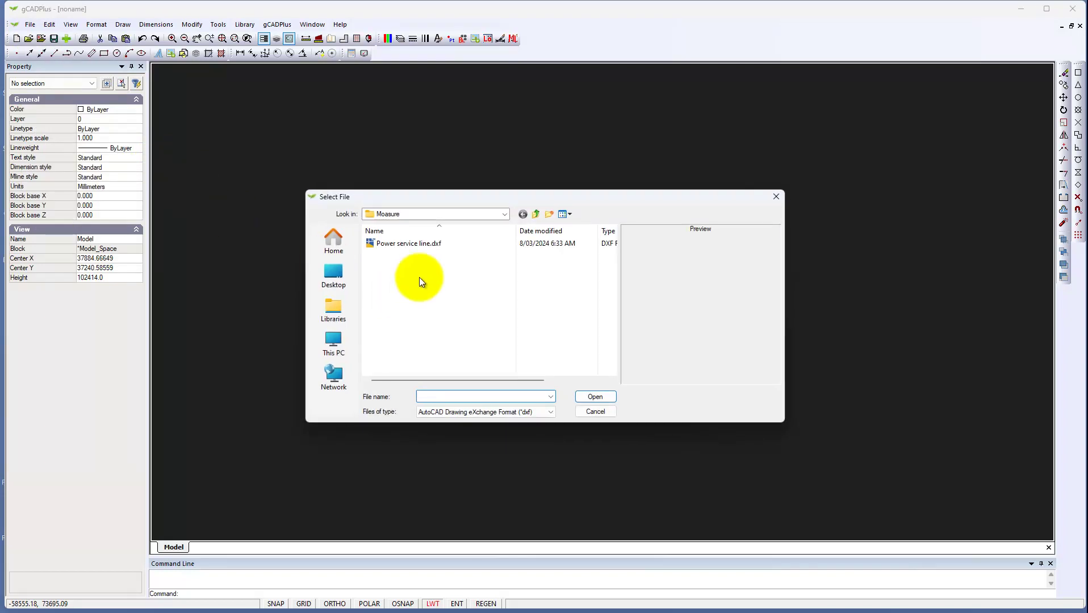
pyautogui.click(420, 243)
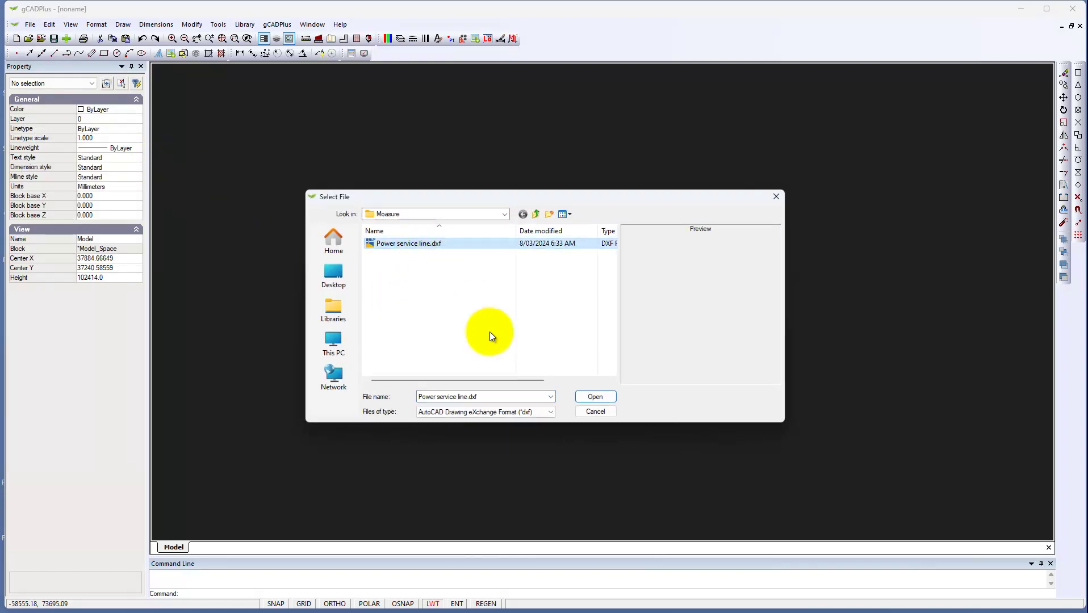
pyautogui.click(595, 397)
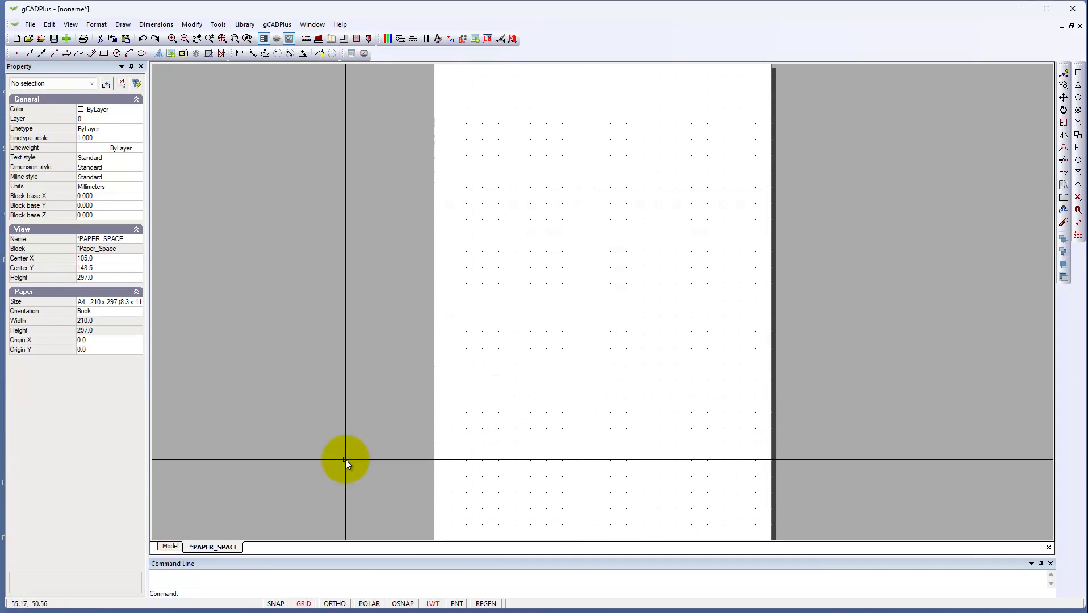
pyautogui.rightClick(232, 548)
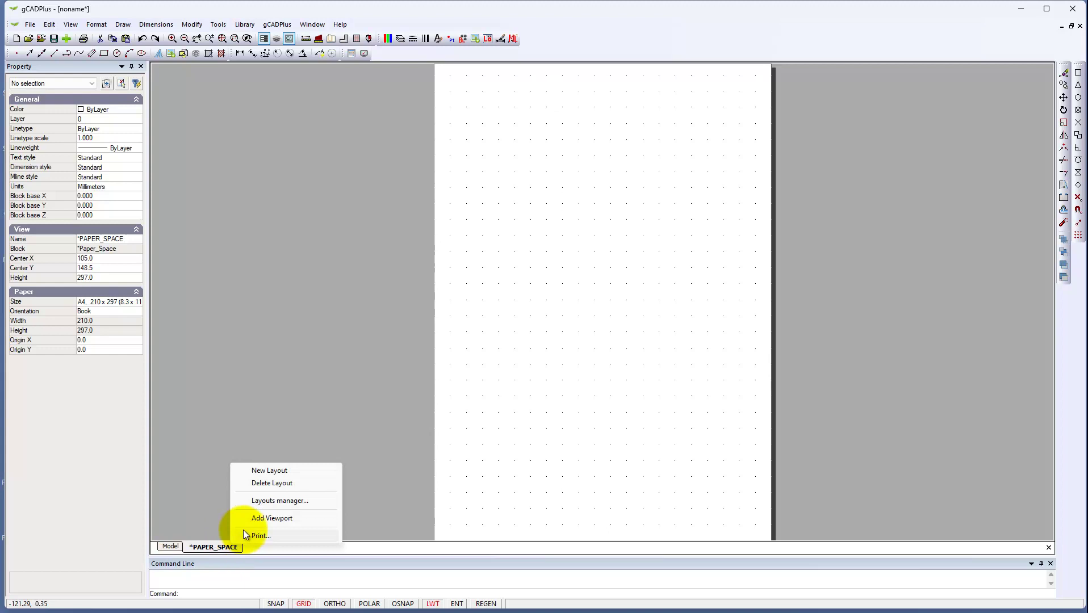
pyautogui.click(284, 483)
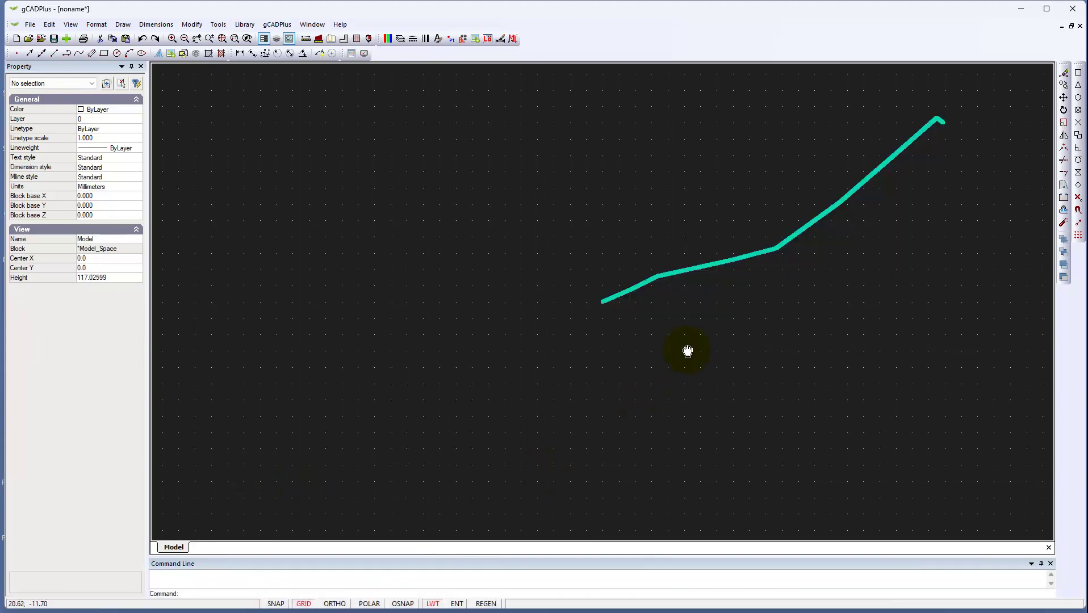
# Step: Center the service line in the view and bring up the Layer Properties Manager
pyautogui.moveTo(687, 352)
pyautogui.mouseDown(button='middle')
pyautogui.moveTo(580, 354)
pyautogui.moveTo(514, 426)
pyautogui.moveTo(477, 425)
pyautogui.mouseUp(button='middle')
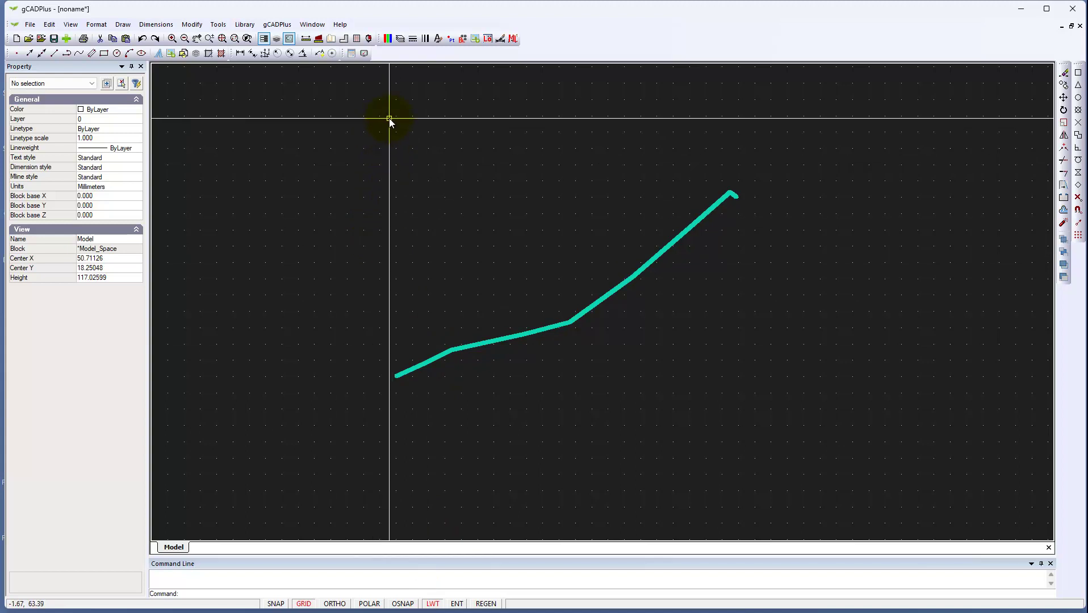
pyautogui.click(400, 42)
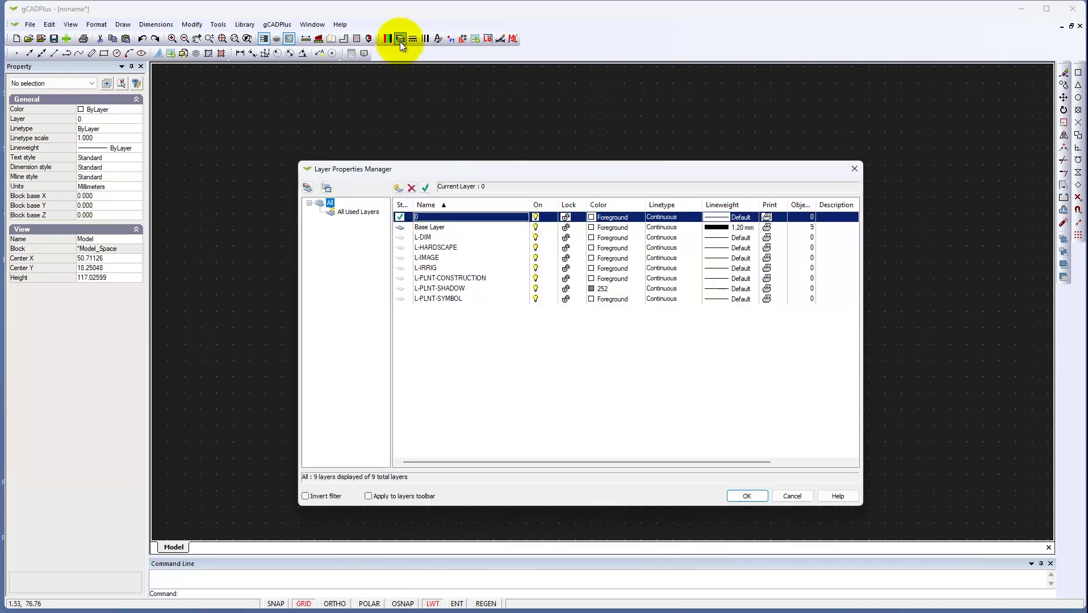
# Step: Check Base Layer's 1.20 mm lineweight, then close the Layer Properties Manager
pyautogui.click(451, 228)
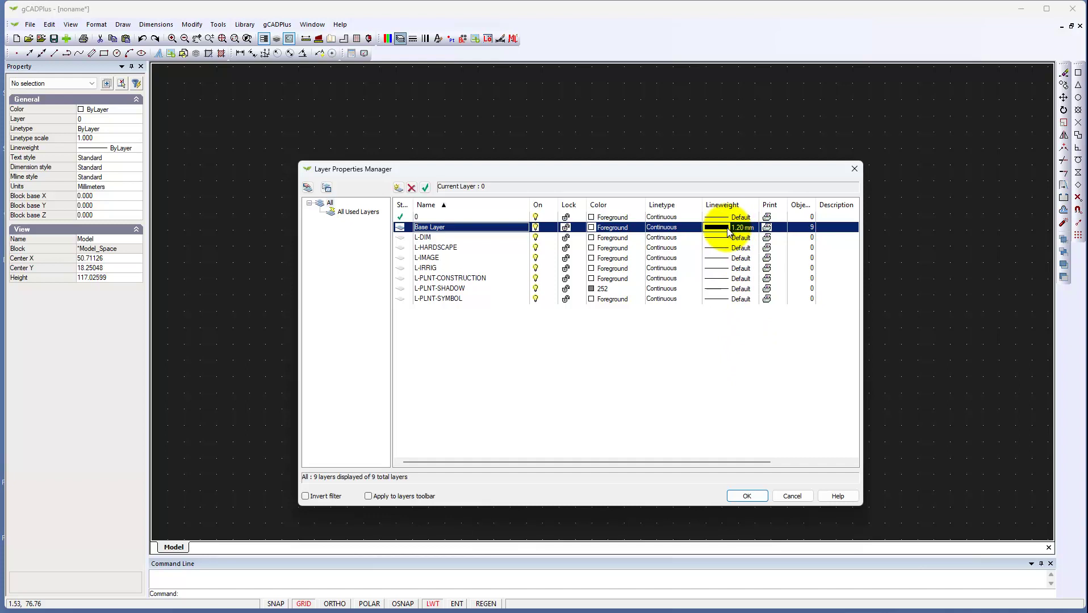
pyautogui.click(855, 169)
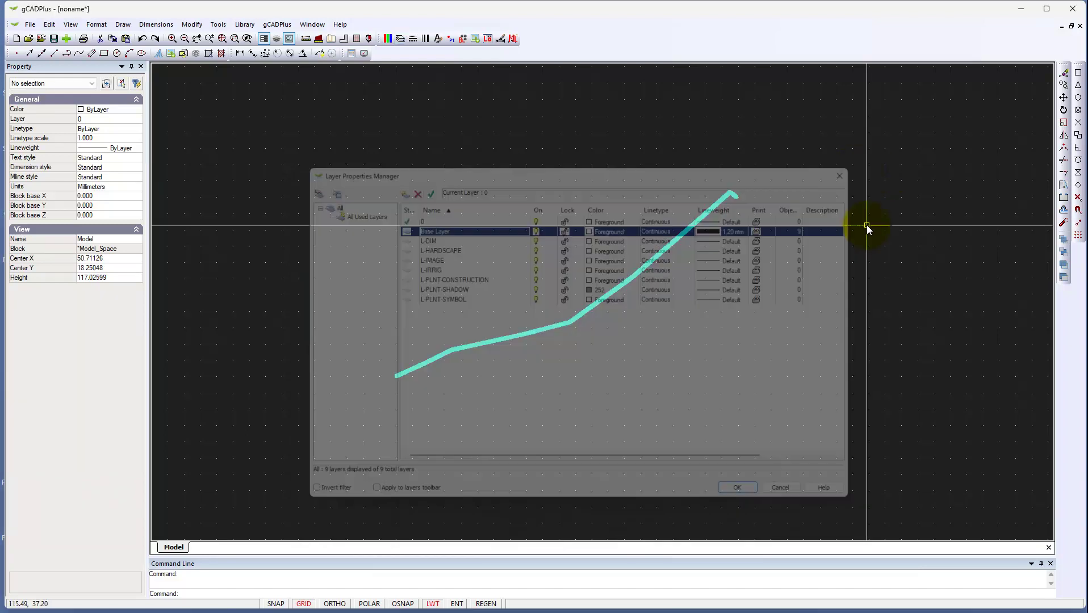
# Step: Join the nine service-line segments into one 10-vertex polyline, 97.714 long
pyautogui.click(620, 291)
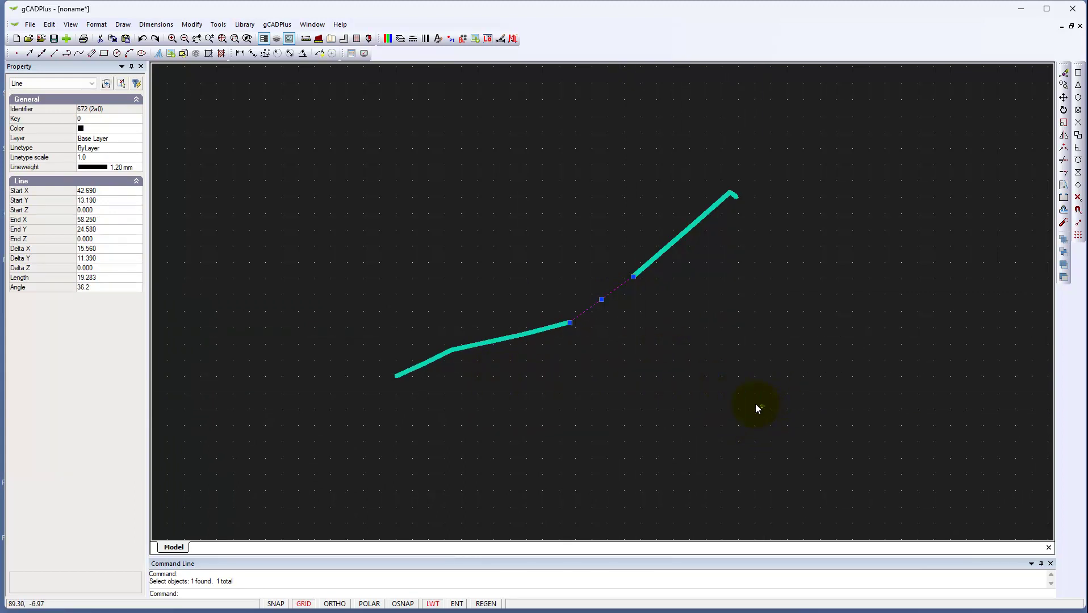
pyautogui.moveTo(764, 408); pyautogui.dragTo(371, 166)
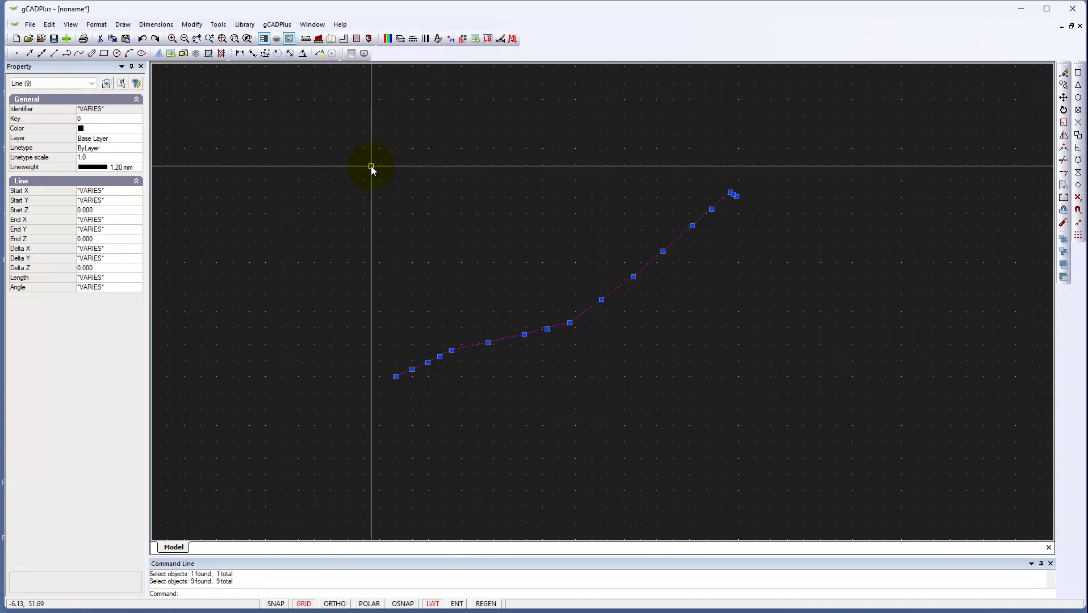
pyautogui.rightClick(462, 246)
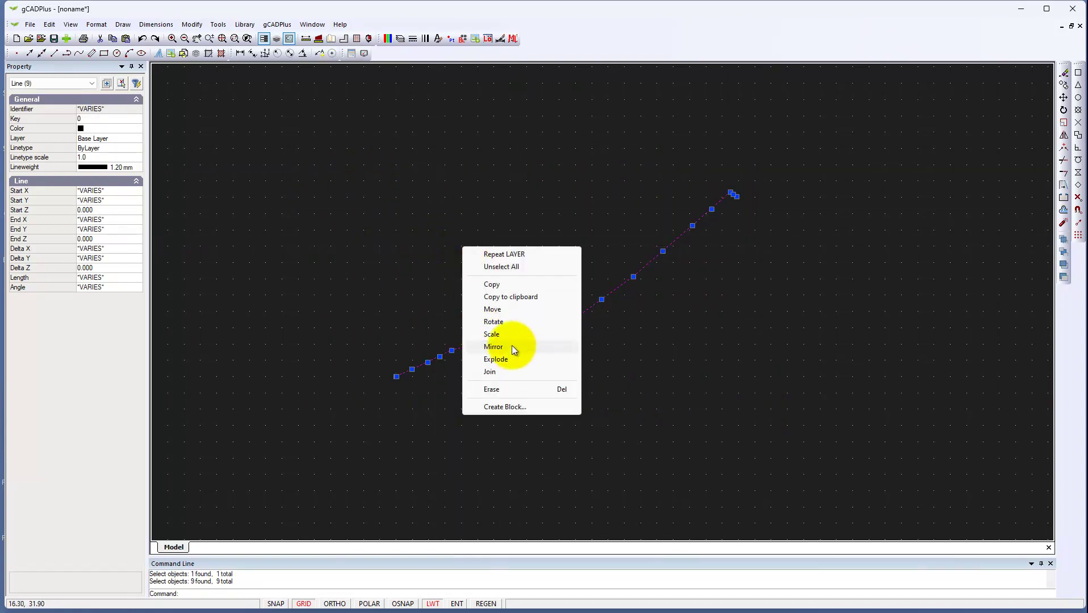
pyautogui.click(493, 372)
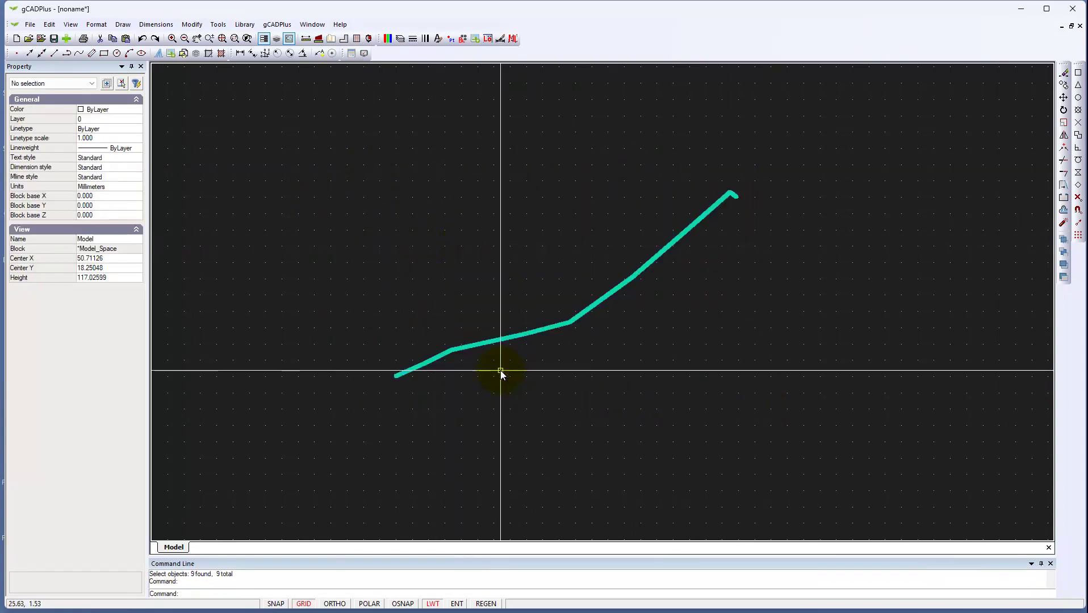
pyautogui.click(527, 334)
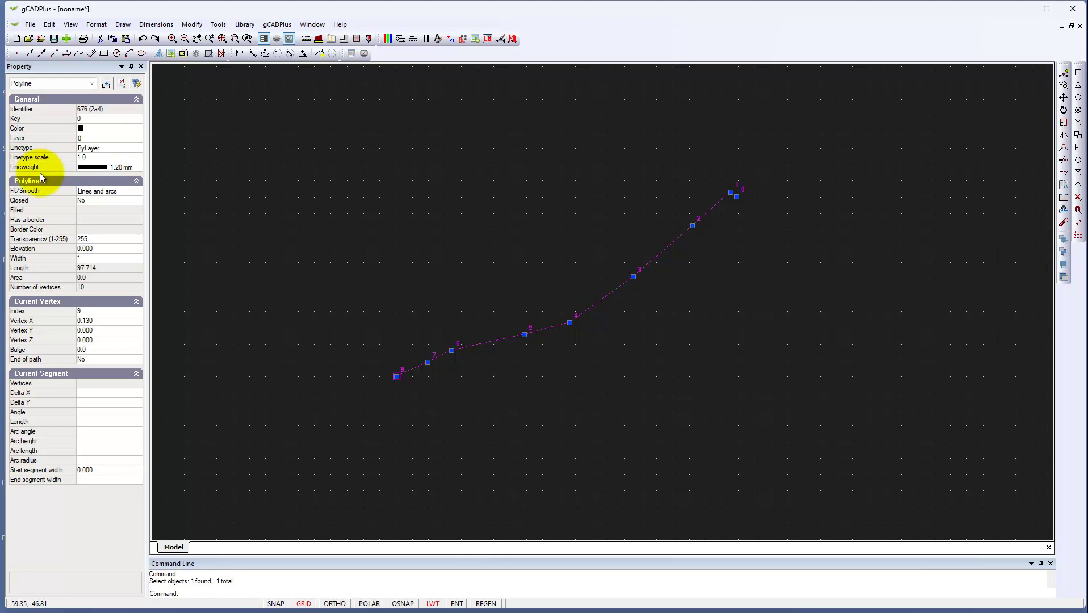
# Step: Change the joined polyline's lineweight from 1.20 mm to 0.25 mm and deselect it
pyautogui.click(136, 171)
pyautogui.click(136, 169)
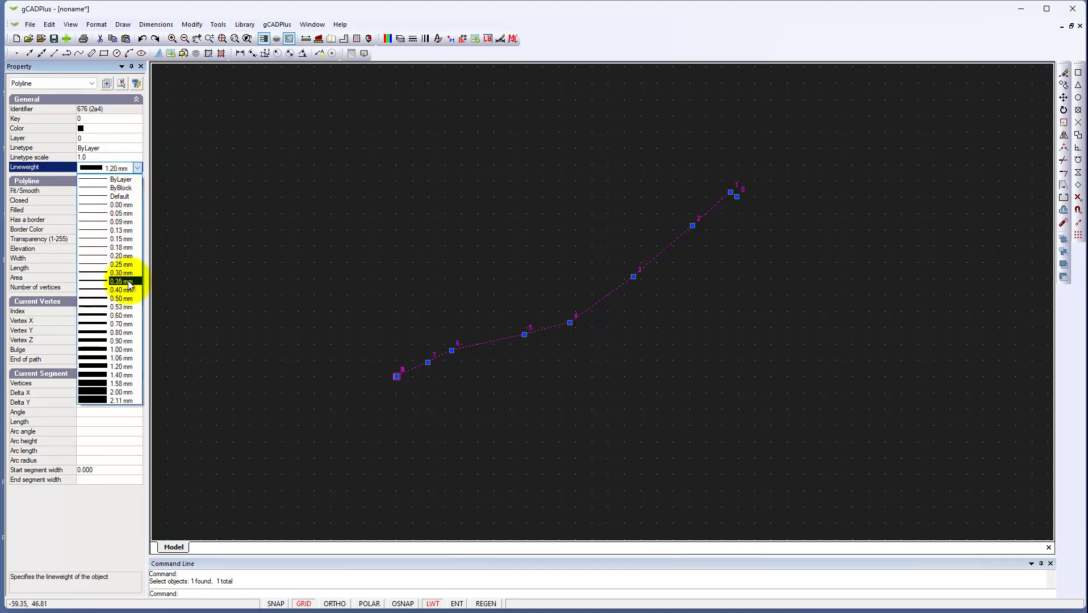
pyautogui.click(94, 266)
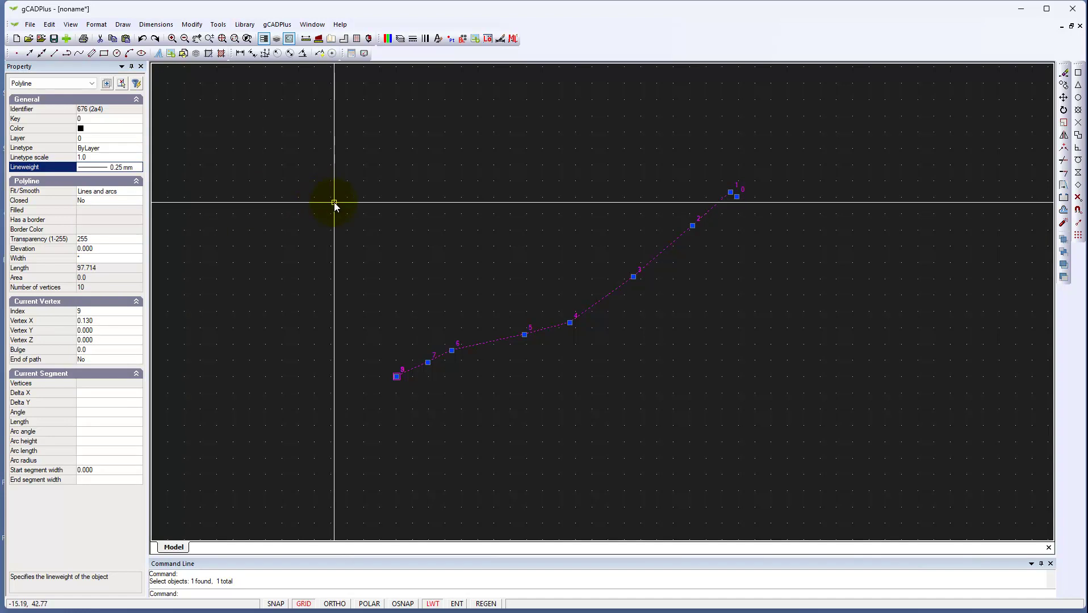
pyautogui.press('Escape')
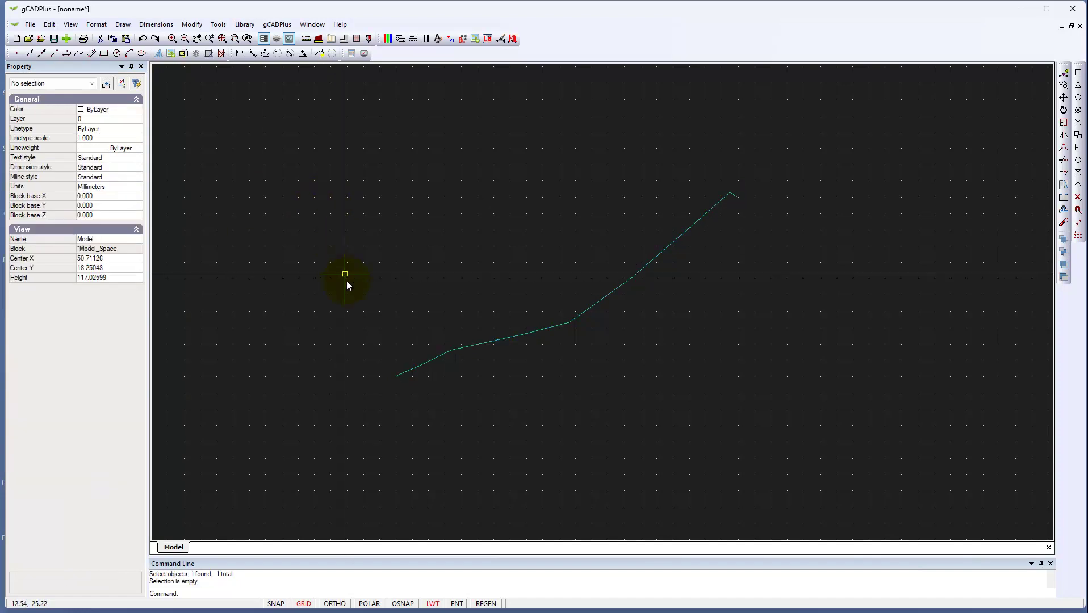
# Step: Select the polyline and zoom in and out to check its numbered vertex order
pyautogui.click(513, 339)
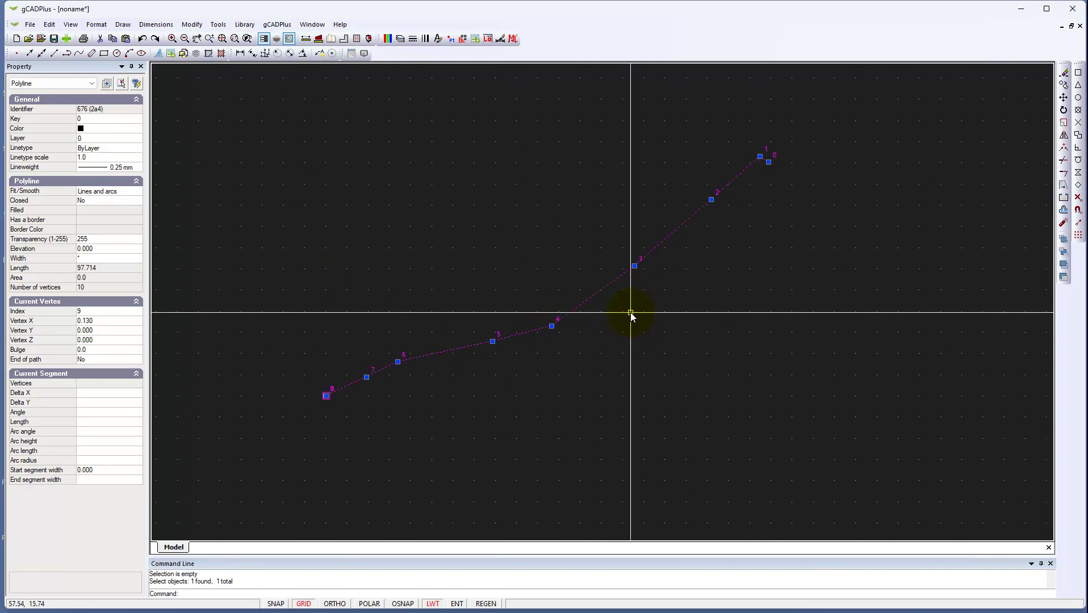
pyautogui.scroll(3, 761, 167)
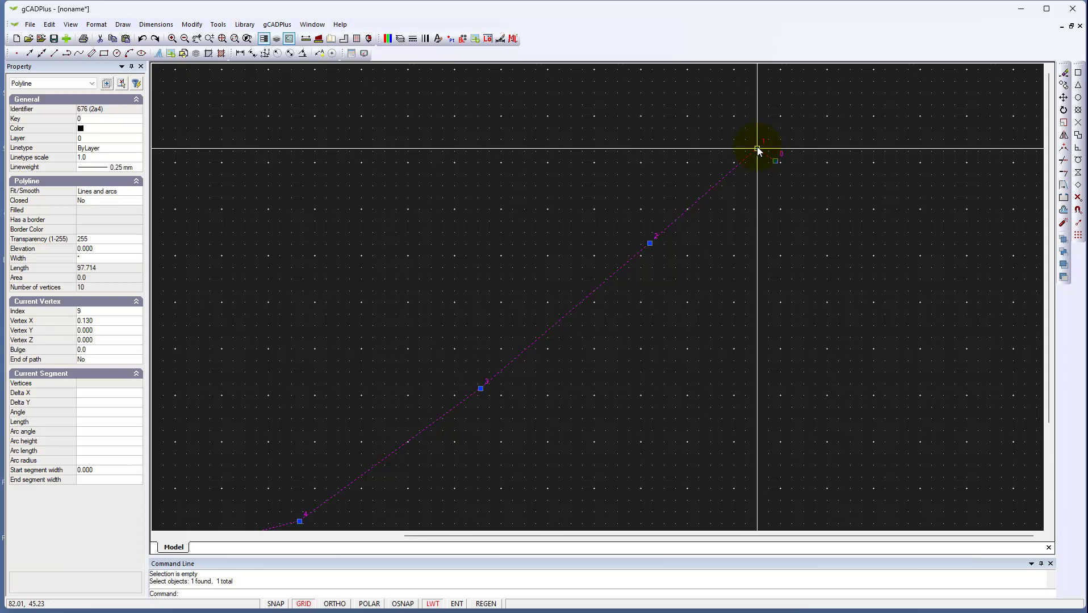
pyautogui.scroll(-2, 720, 226)
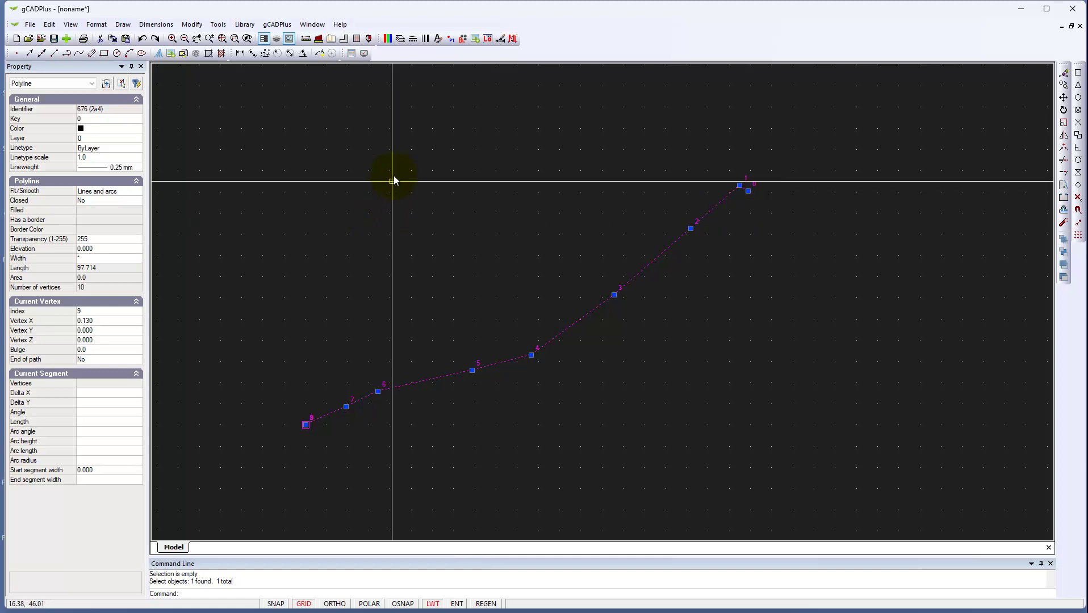
# Step: Delete the seven unused layers L-DIM through L-PLNT-SYMBOL, keeping 0 and Base Layer
pyautogui.click(400, 39)
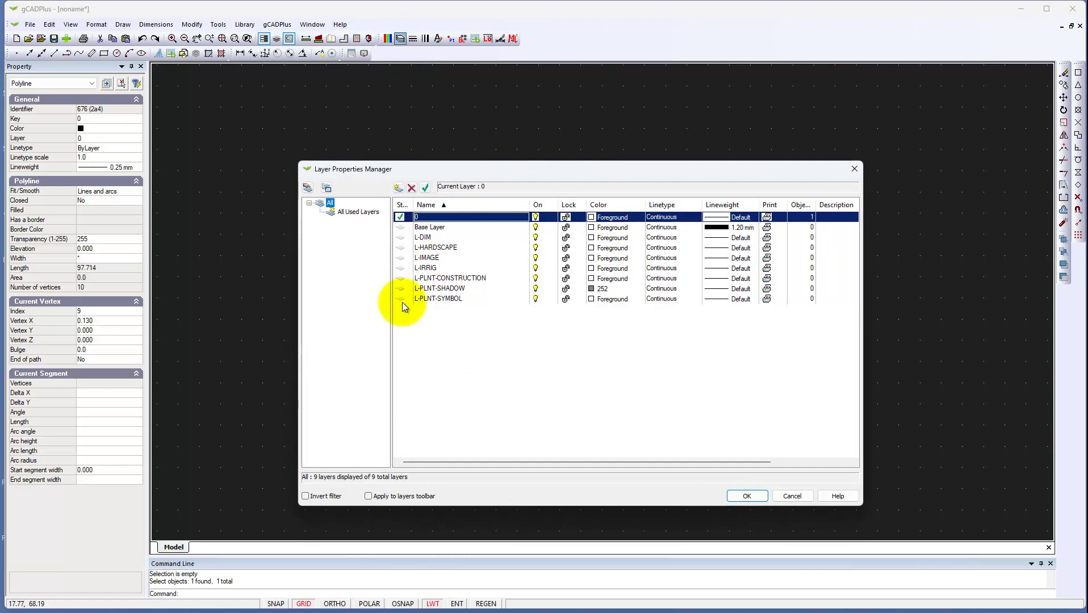
pyautogui.click(403, 239)
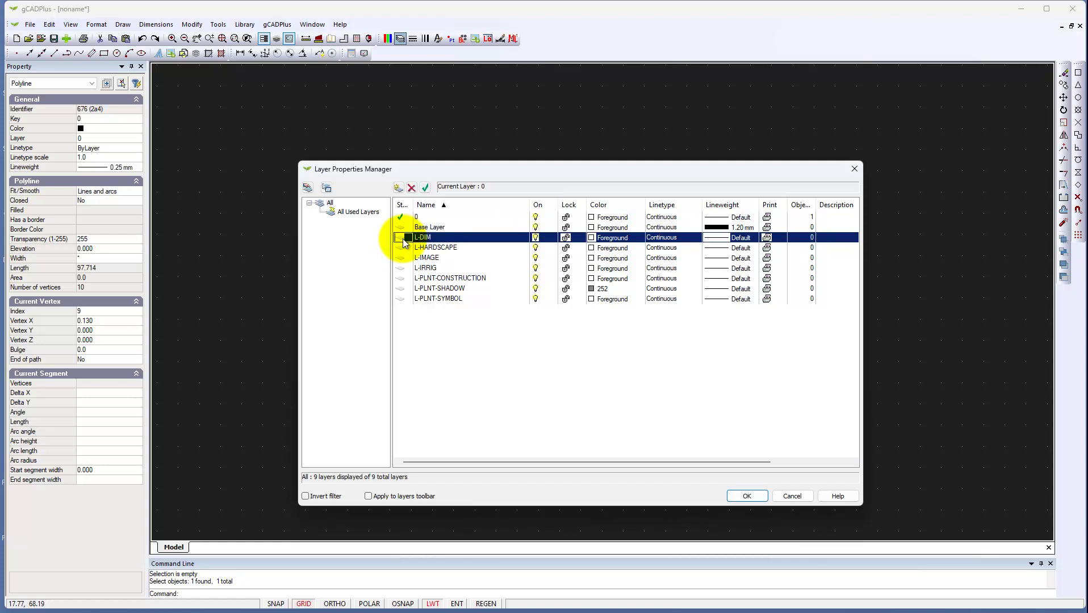
pyautogui.keyDown('shift'); pyautogui.click(402, 297); pyautogui.keyUp('shift')
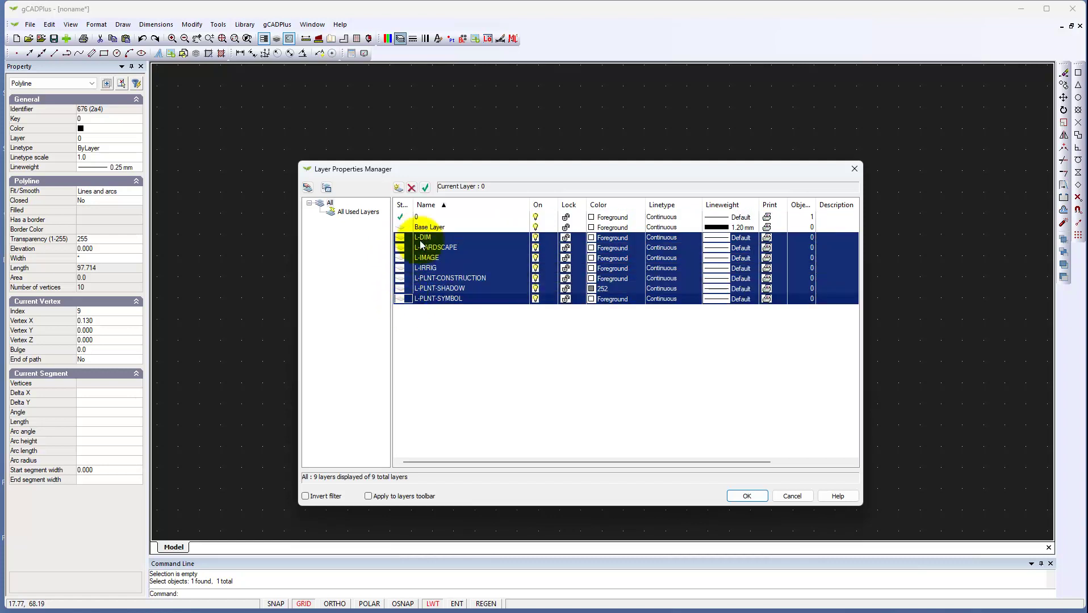
pyautogui.click(410, 189)
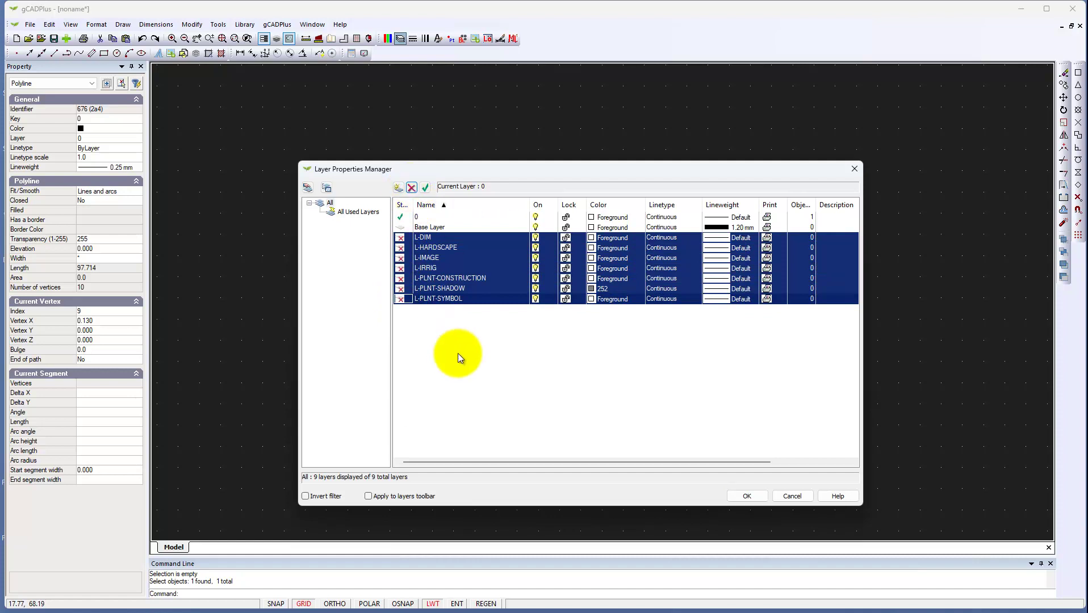
pyautogui.click(746, 493)
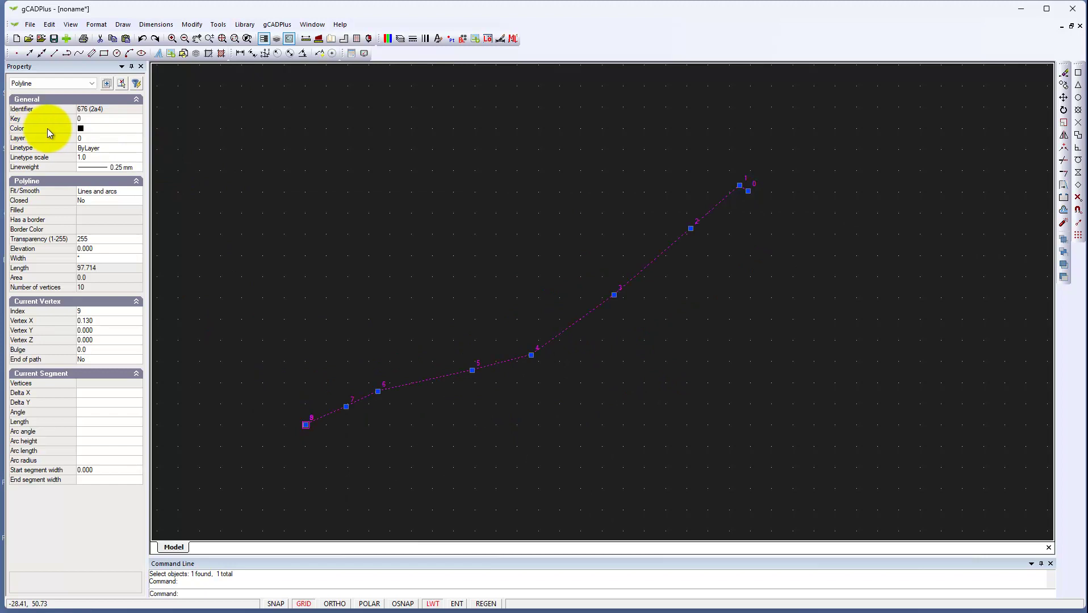
# Step: Set the polyline's colour to Foreground, index 7, replacing ByBlock
pyautogui.click(126, 130)
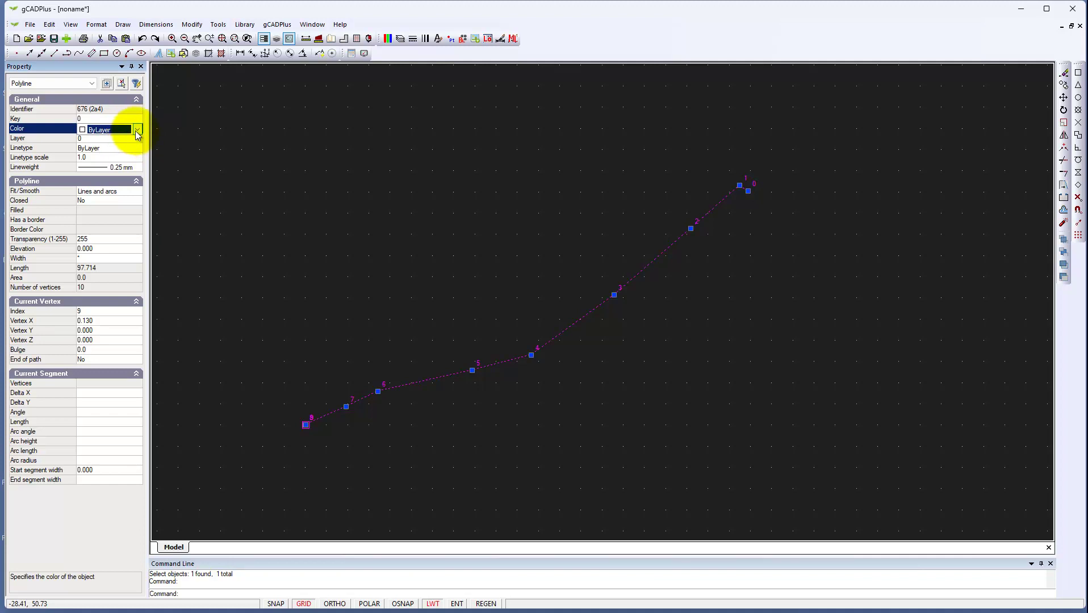
pyautogui.click(137, 129)
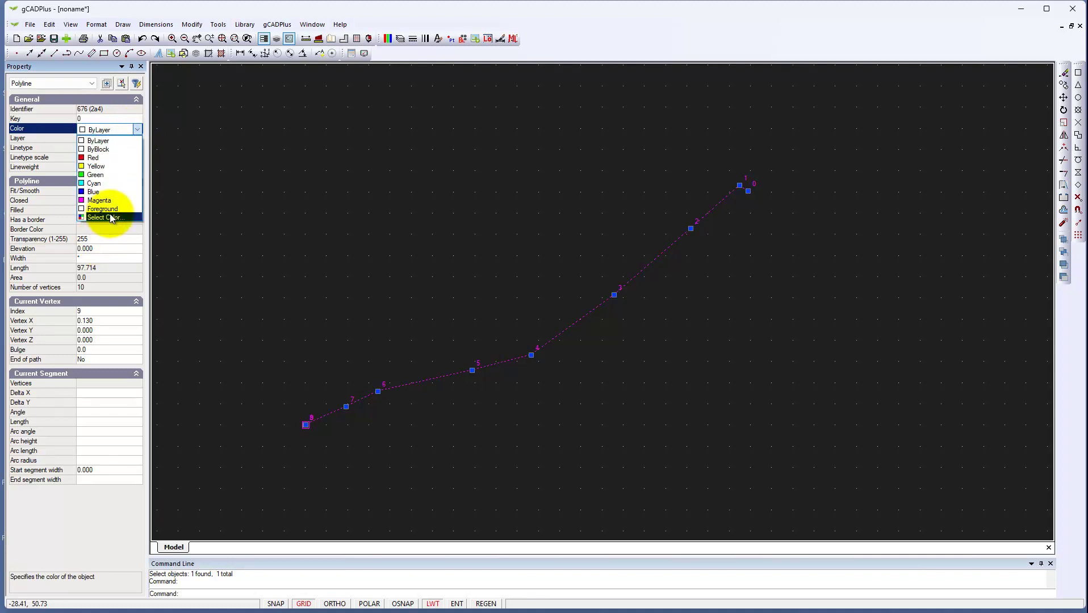
pyautogui.click(110, 215)
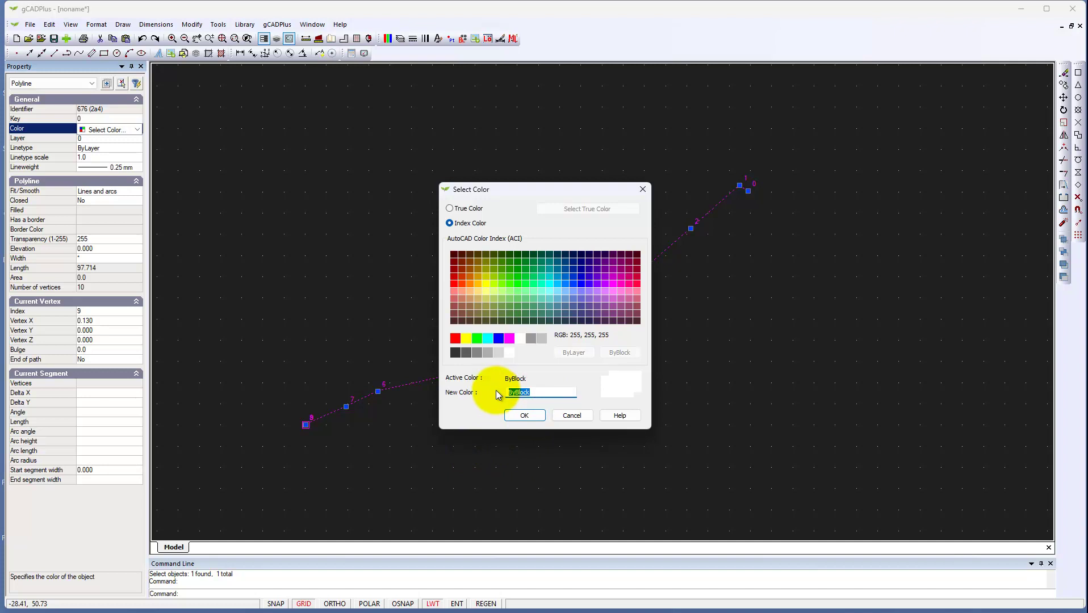
pyautogui.click(519, 416)
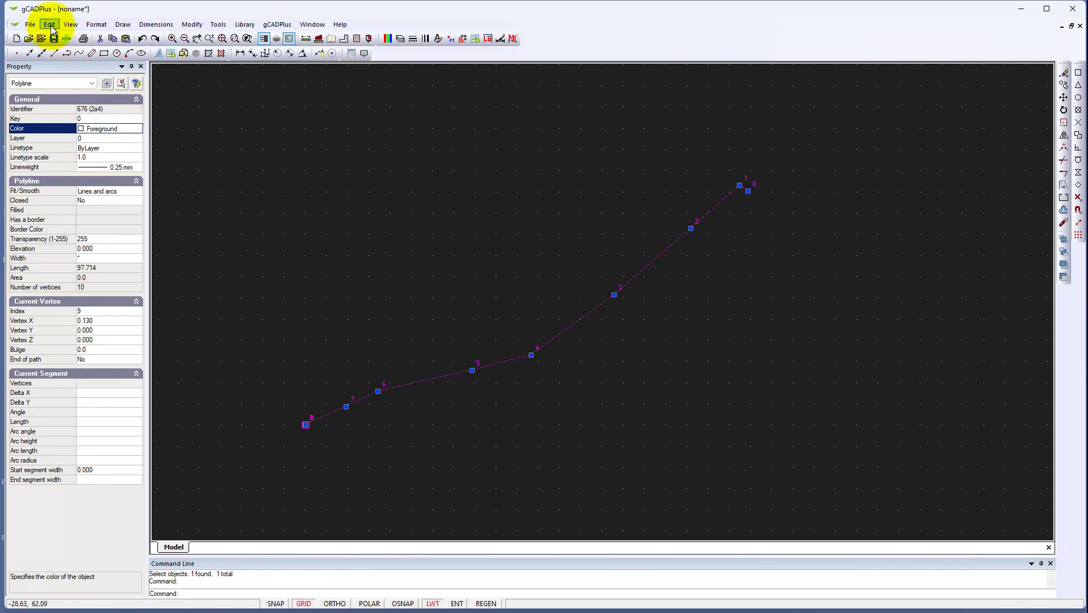
# Step: Change the drawing background from black to White, then reselect the service polyline
pyautogui.click(70, 25)
pyautogui.moveTo(144, 222)
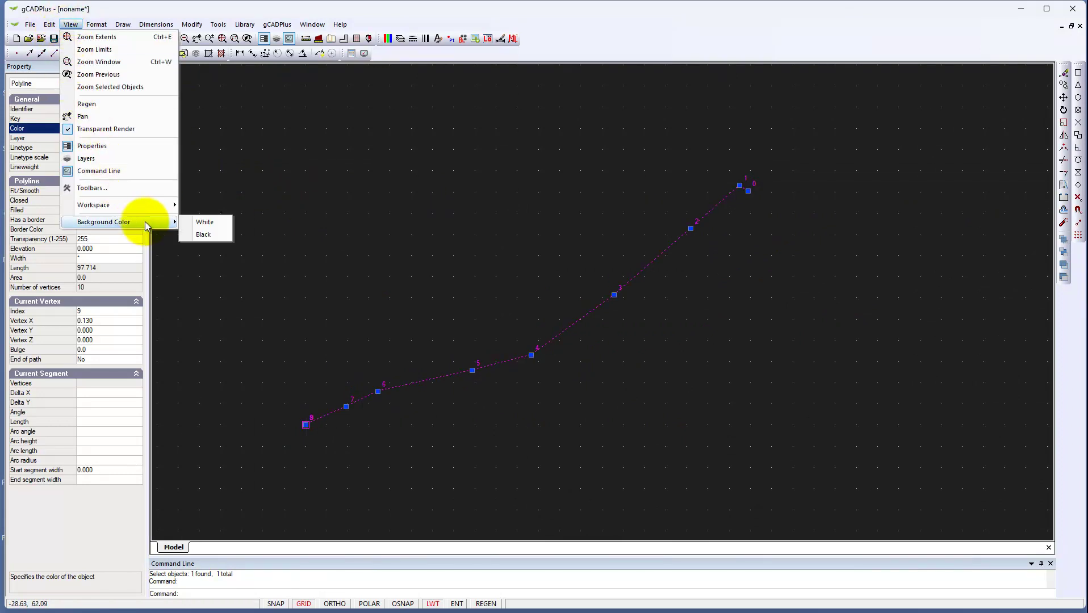
pyautogui.click(204, 223)
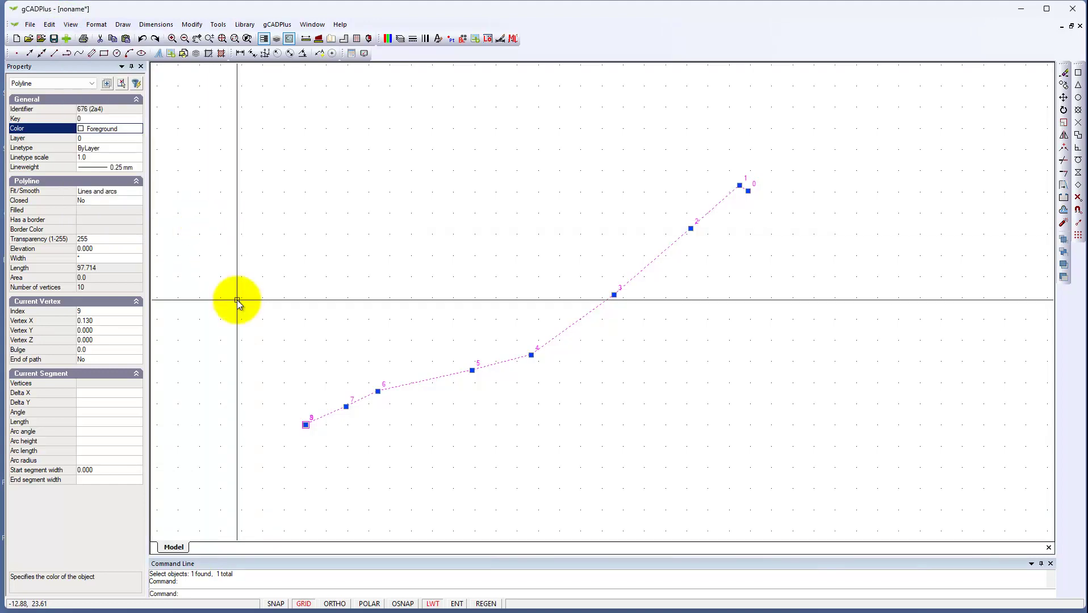
pyautogui.press('Escape')
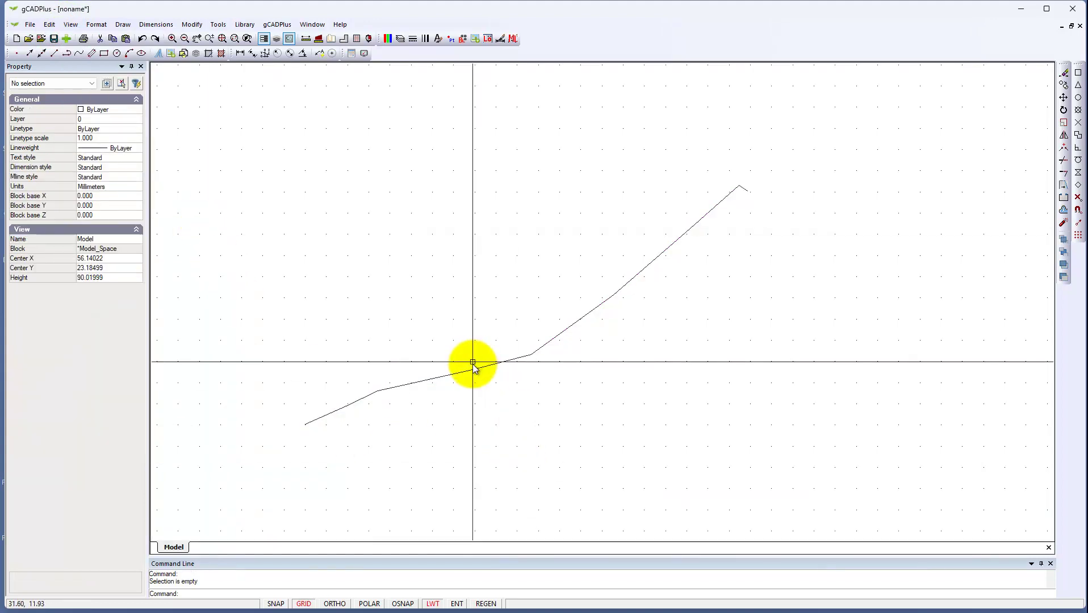
pyautogui.click(472, 370)
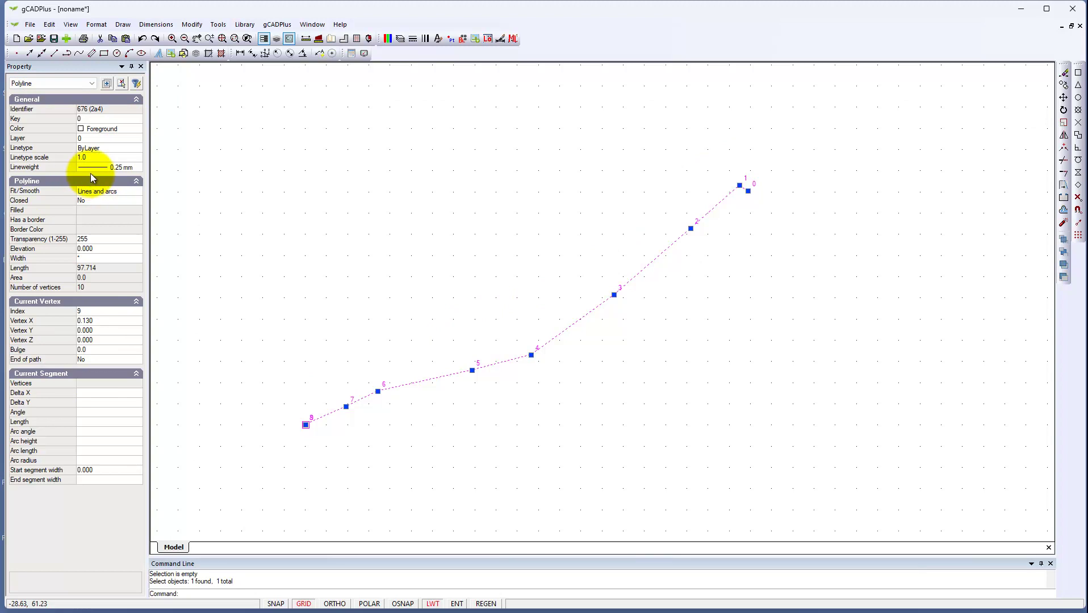
# Step: Set the polyline's lineweight to Default instead of 0.25 mm
pyautogui.click(138, 168)
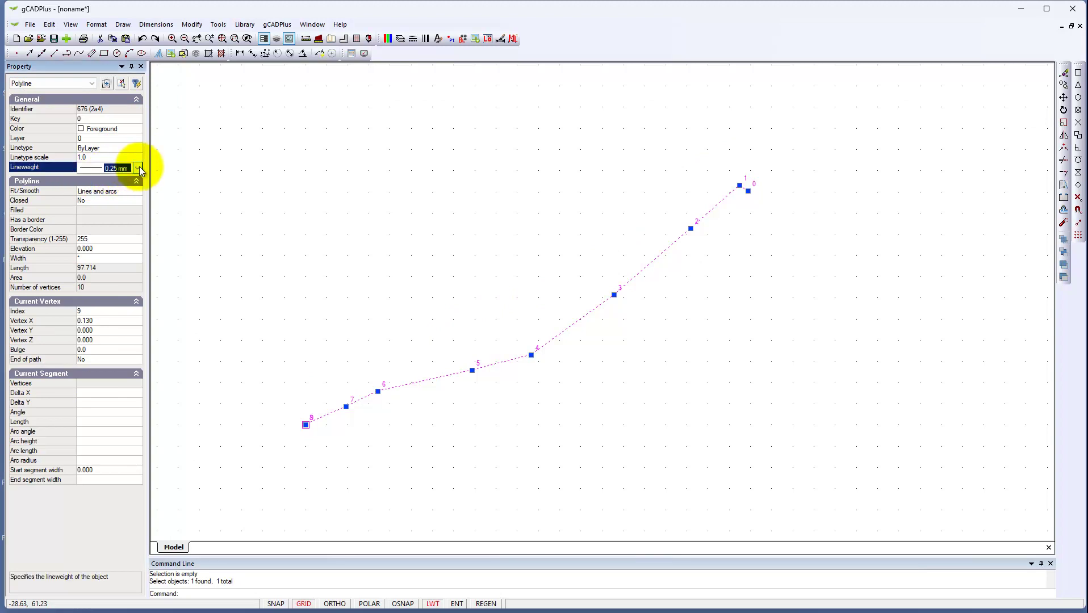
pyautogui.click(137, 168)
pyautogui.click(128, 195)
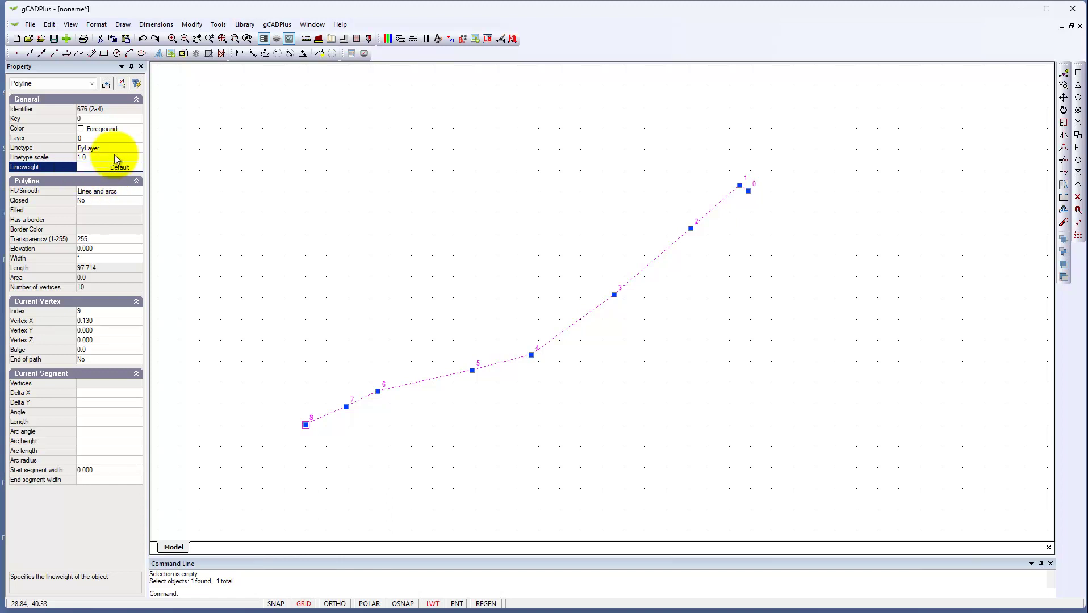
# Step: Browse the polyline's linetype list without changing it, leaving it ByLayer, and deselect
pyautogui.click(138, 148)
pyautogui.click(137, 148)
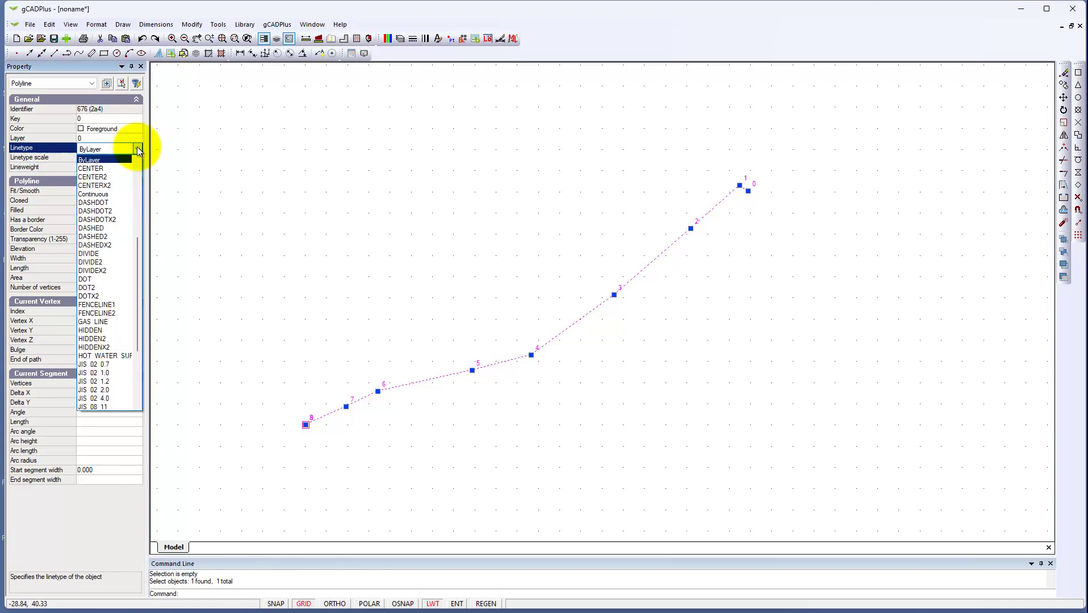
pyautogui.moveTo(137, 262); pyautogui.dragTo(397, 202)
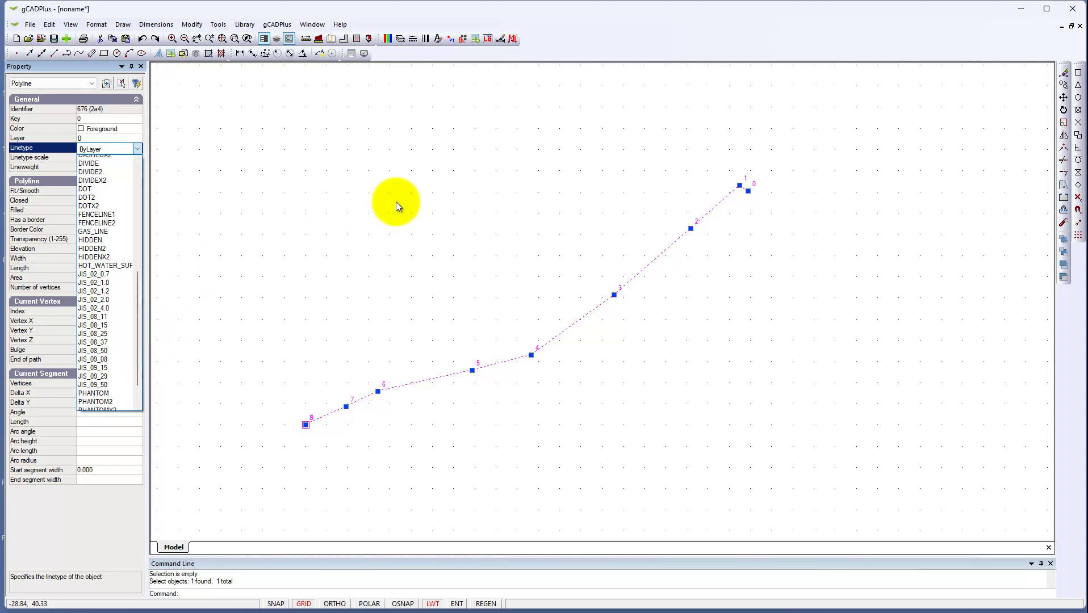
pyautogui.click(396, 202)
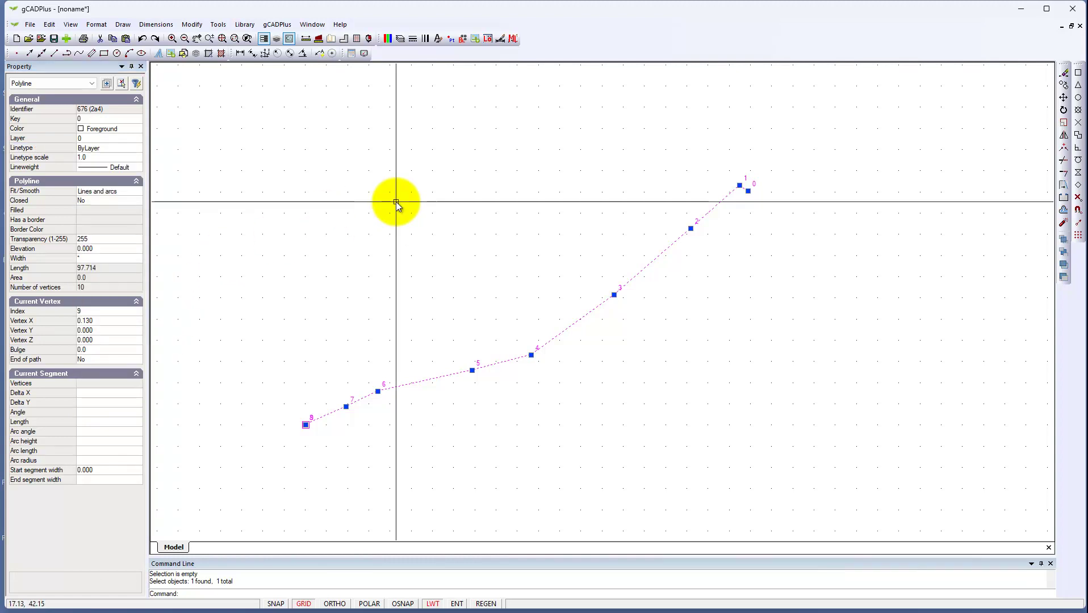
pyautogui.press('Escape')
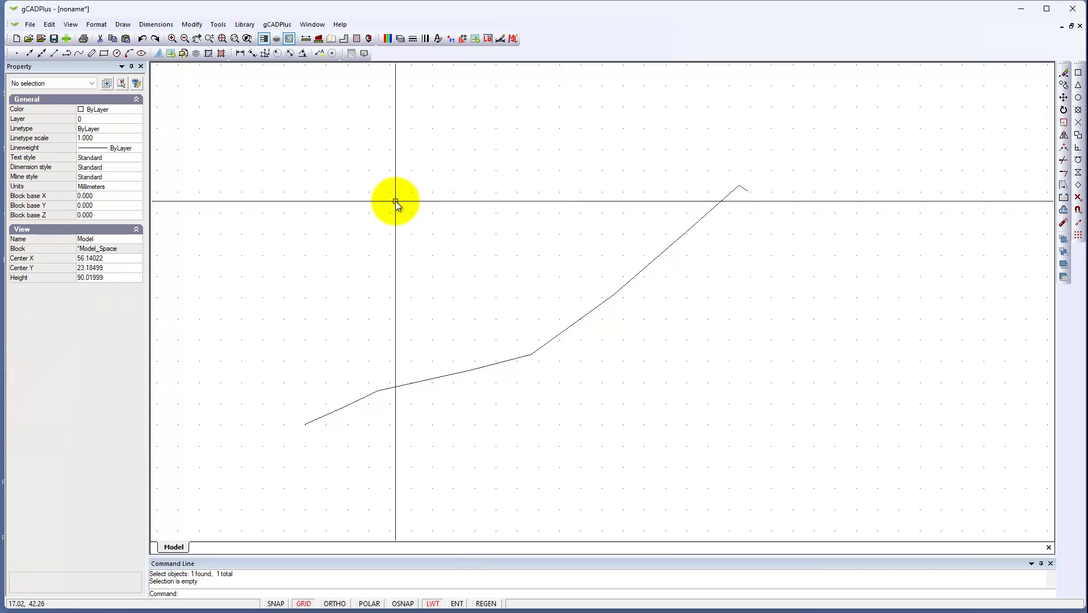
# Step: Review the available linetypes in the Format > Linetypes manager, then close it
pyautogui.click(97, 25)
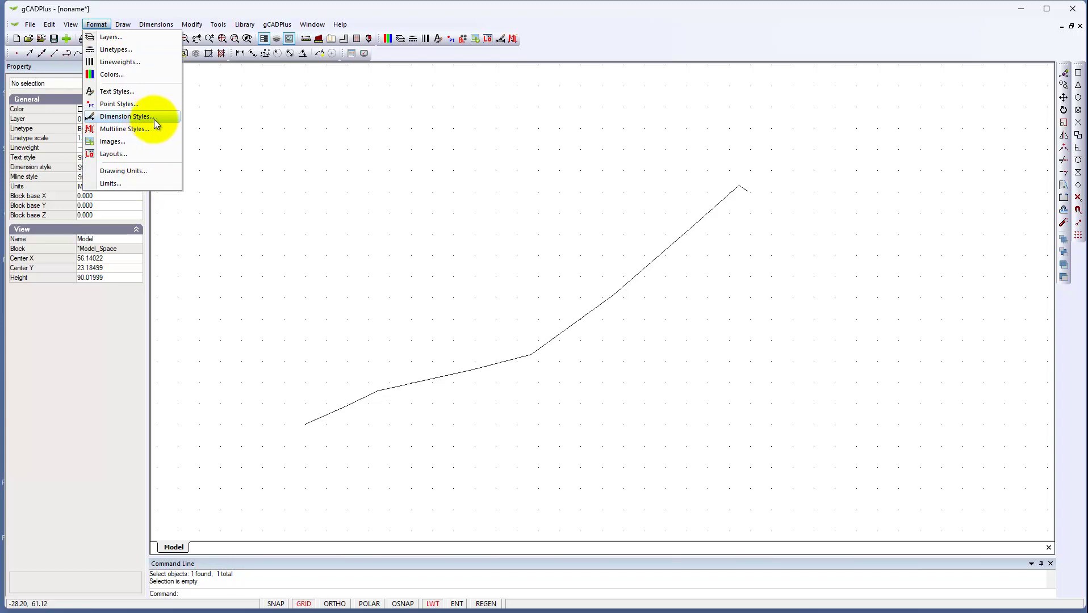
pyautogui.click(124, 51)
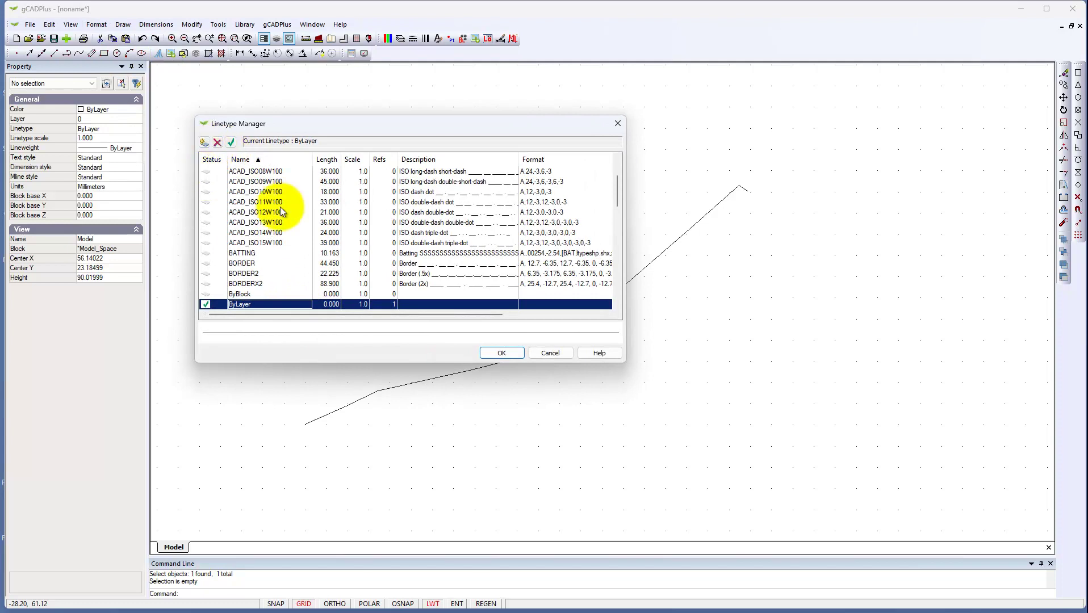
pyautogui.moveTo(617, 200); pyautogui.dragTo(614, 306)
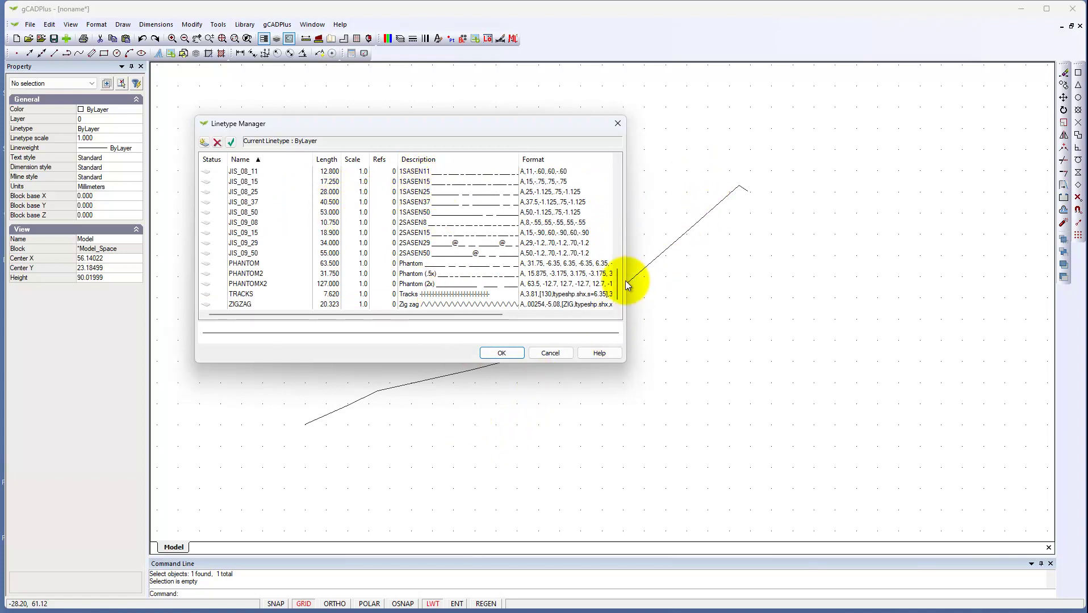
pyautogui.moveTo(617, 283); pyautogui.dragTo(633, 183)
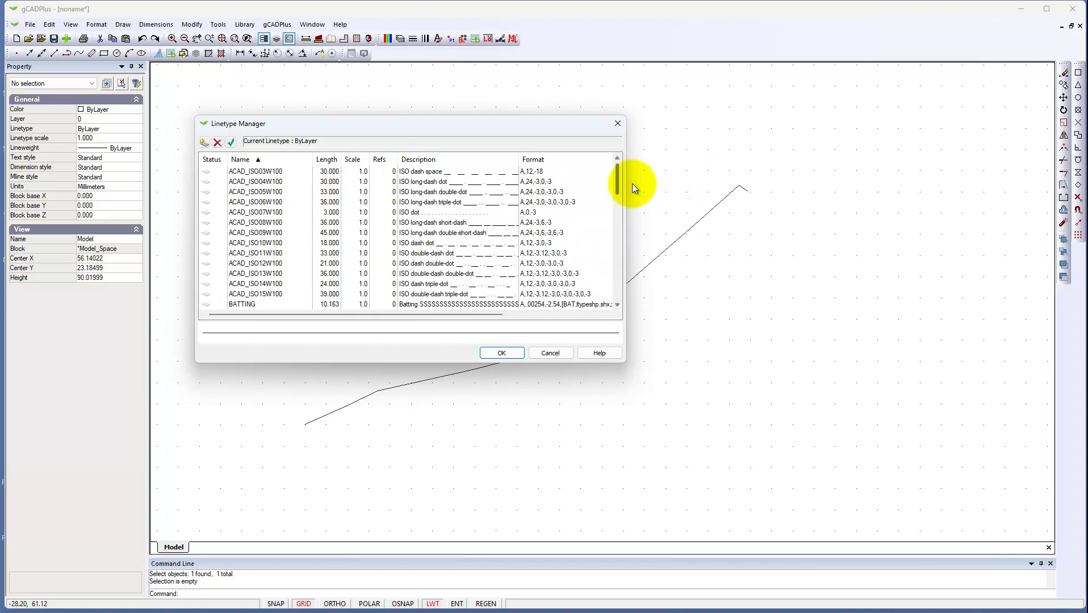
pyautogui.click(619, 123)
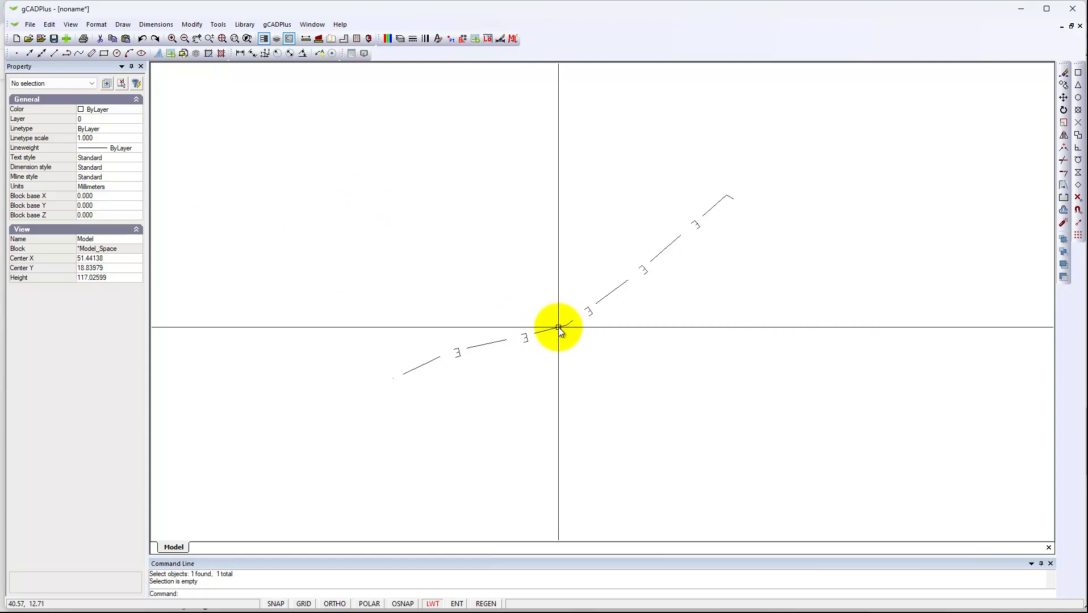
pyautogui.click(558, 327)
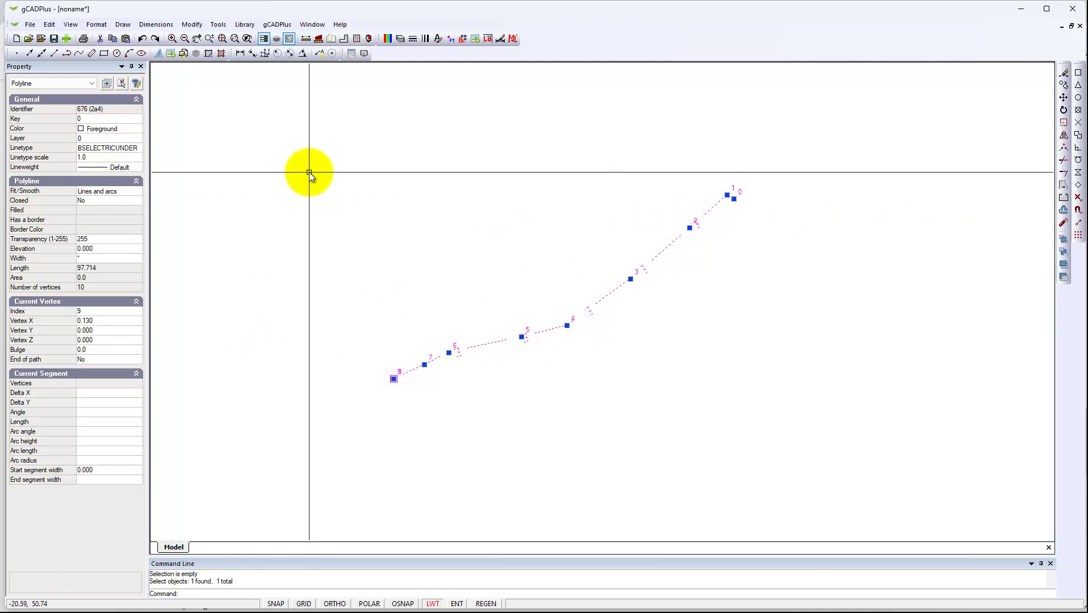
pyautogui.press('Escape')
pyautogui.click(96, 24)
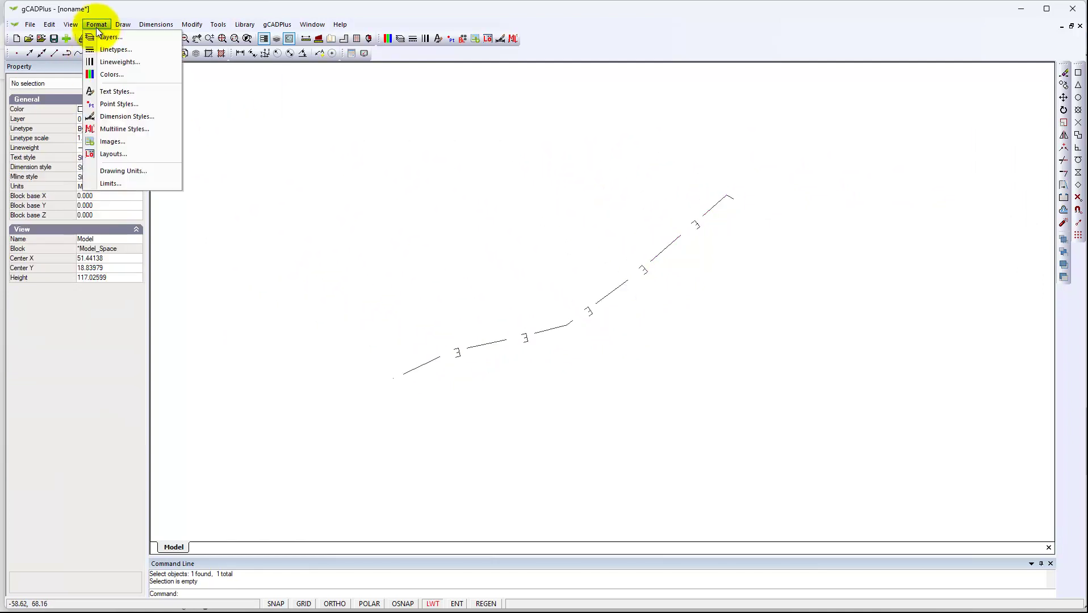
pyautogui.click(121, 49)
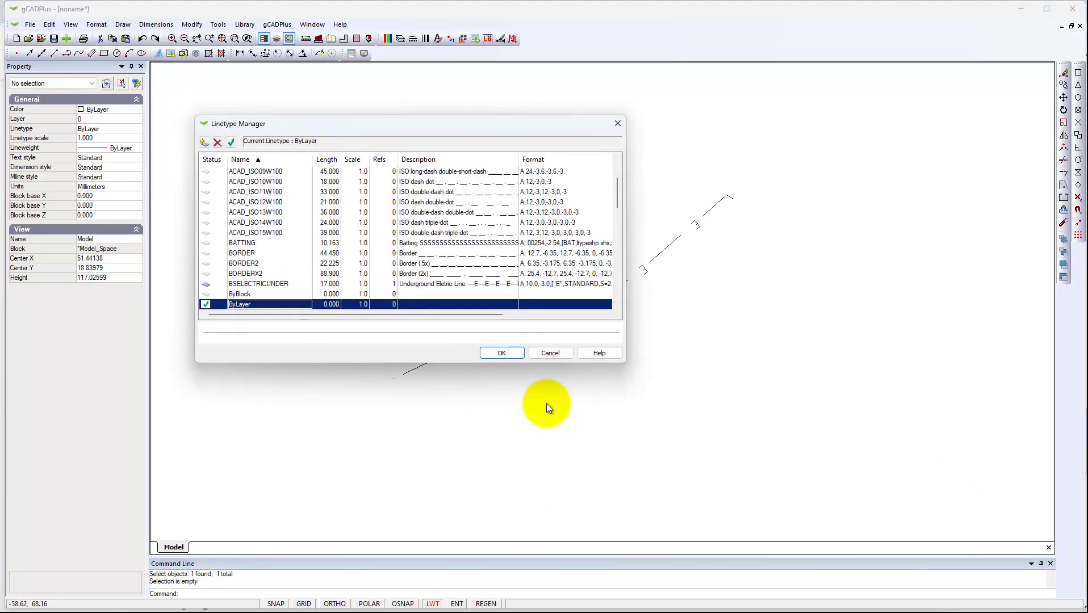
pyautogui.click(554, 356)
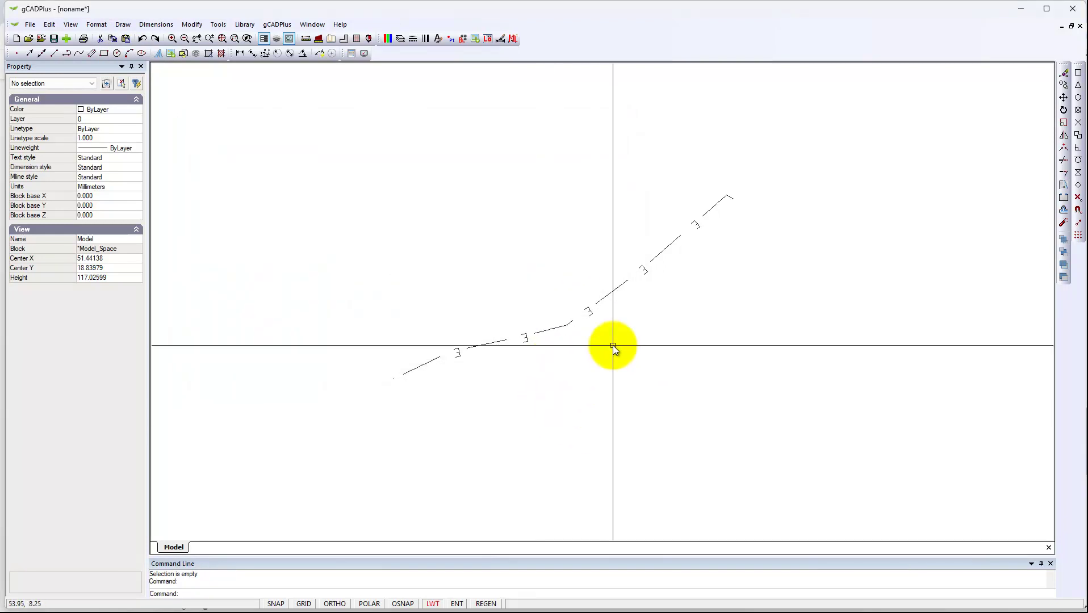
pyautogui.scroll(1, 590, 321)
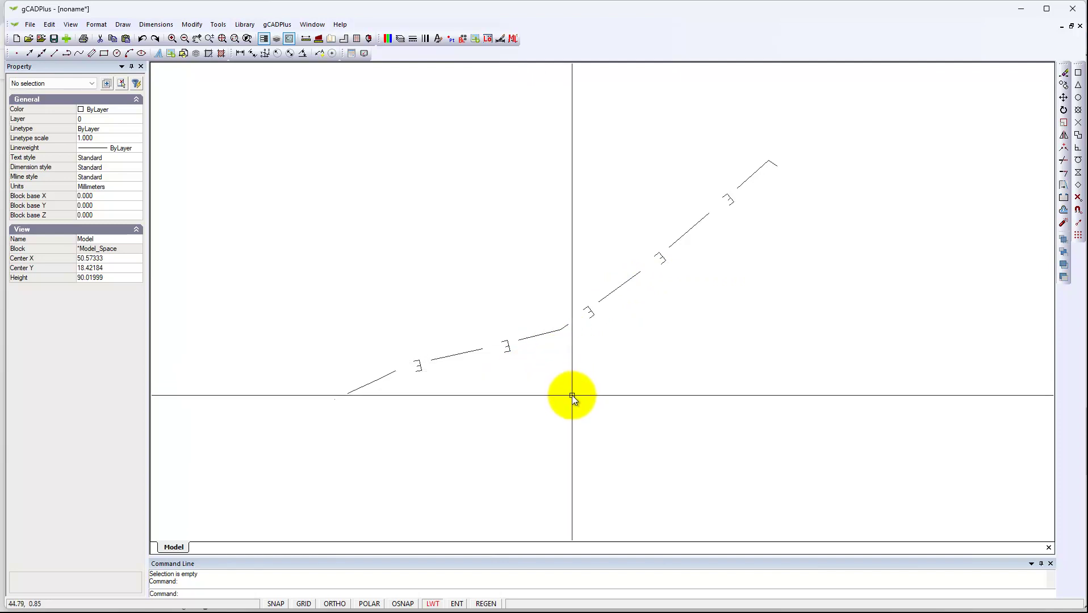
# Step: Reverse the service polyline's direction from a vertex grip so its E markers read correctly
pyautogui.click(539, 340)
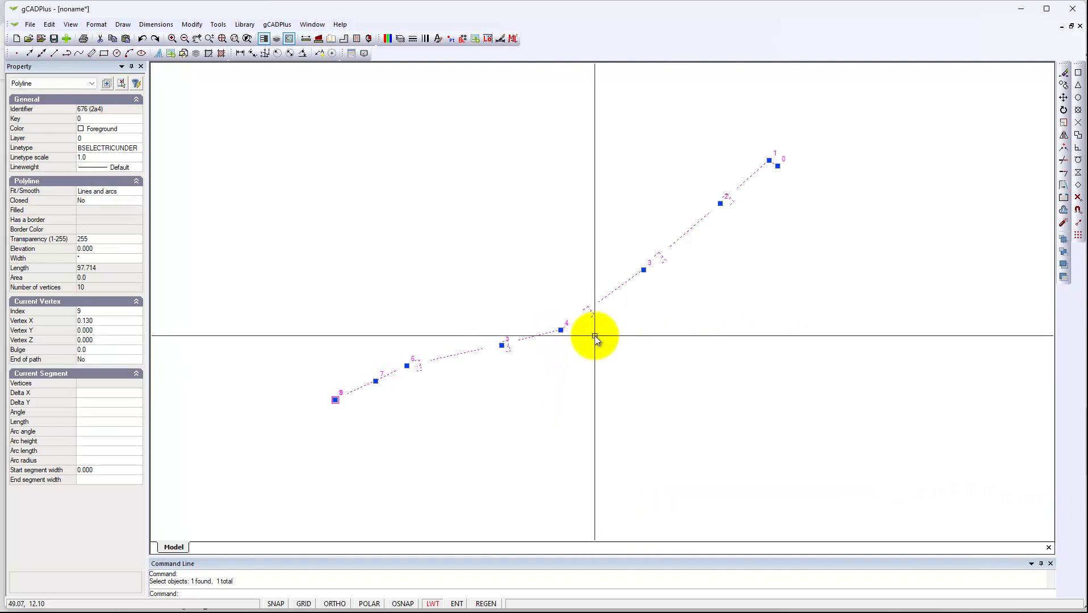
pyautogui.rightClick(562, 330)
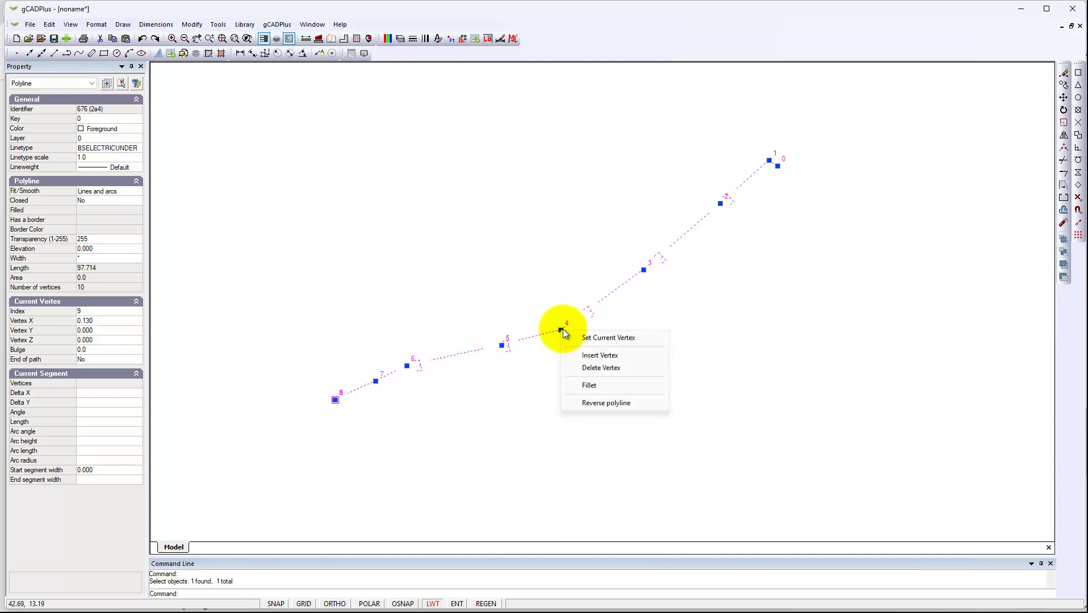
pyautogui.click(606, 403)
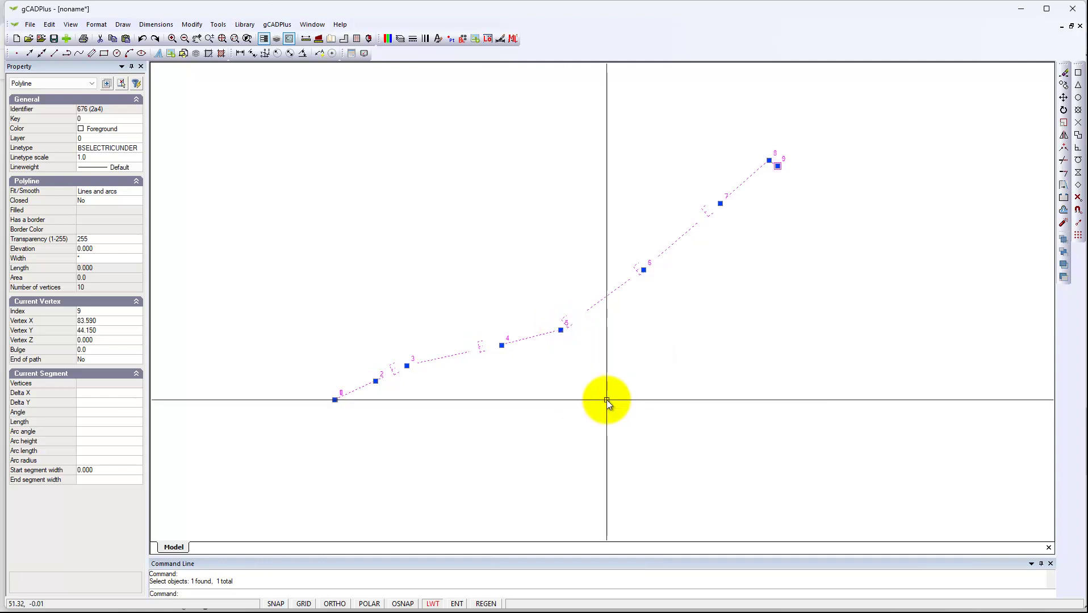
pyautogui.press('Escape')
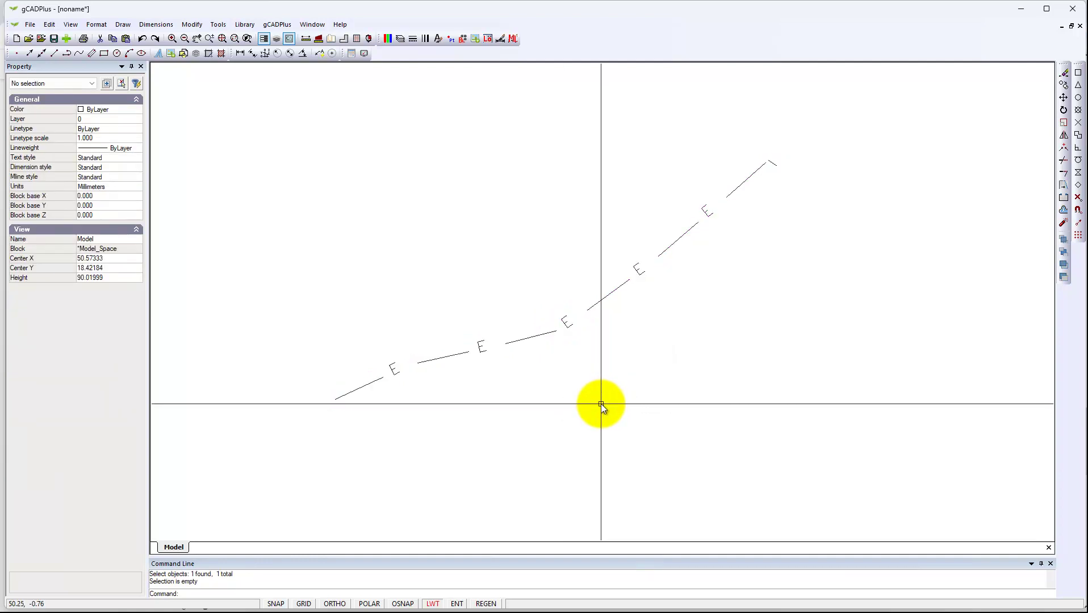